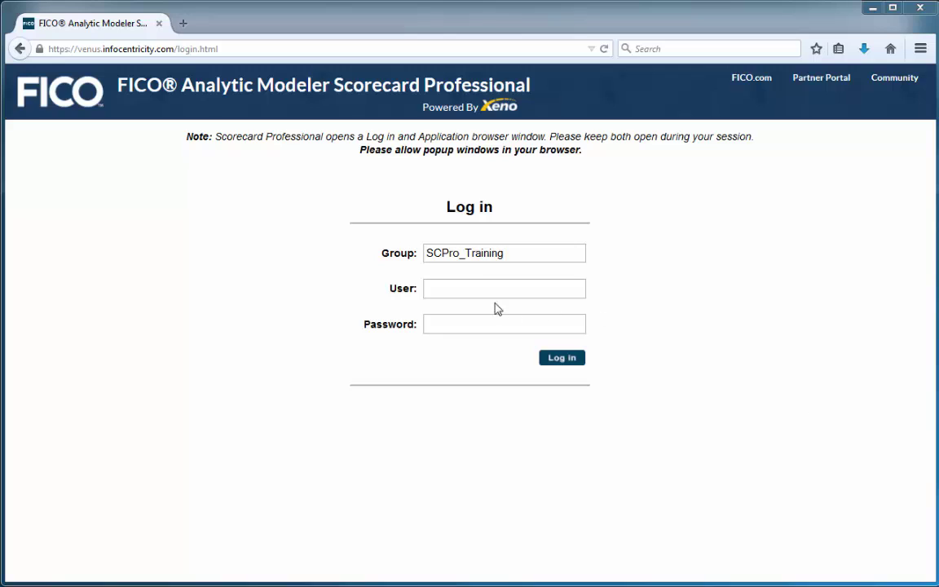
# Log in to SCPro_Training with the autocompleted analyst user name and the account password
pyautogui.click(481, 287)
pyautogui.write('Jane')
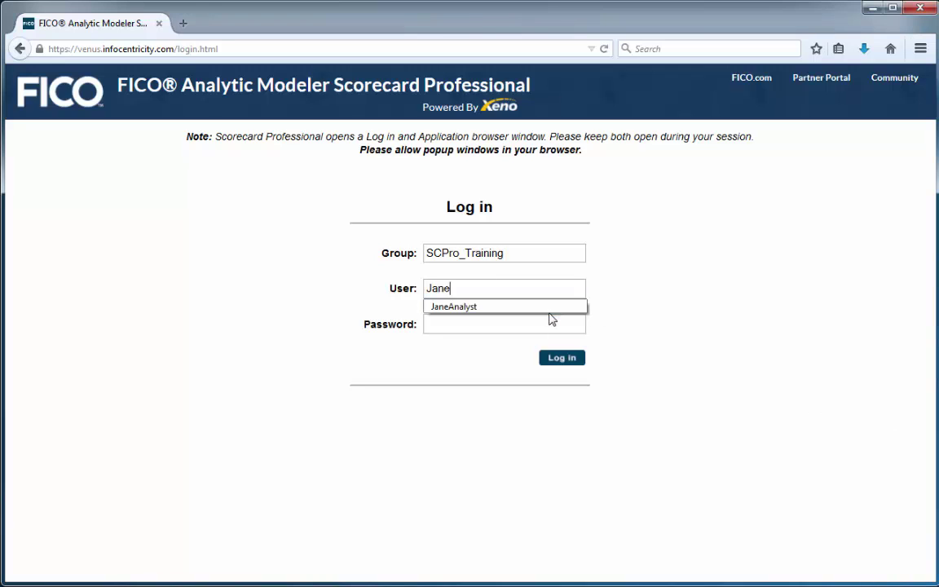
pyautogui.press('Down')
pyautogui.press('Return')
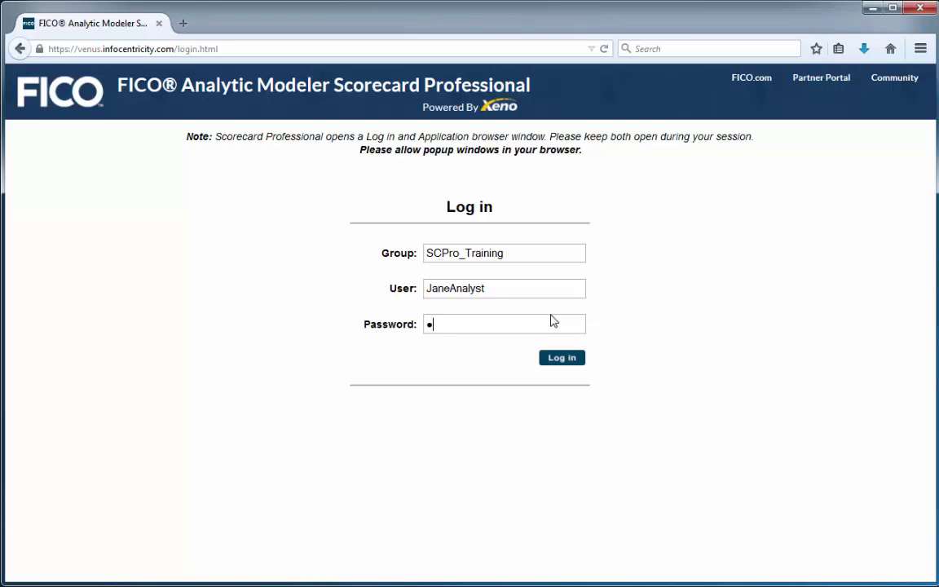
pyautogui.press('Return')
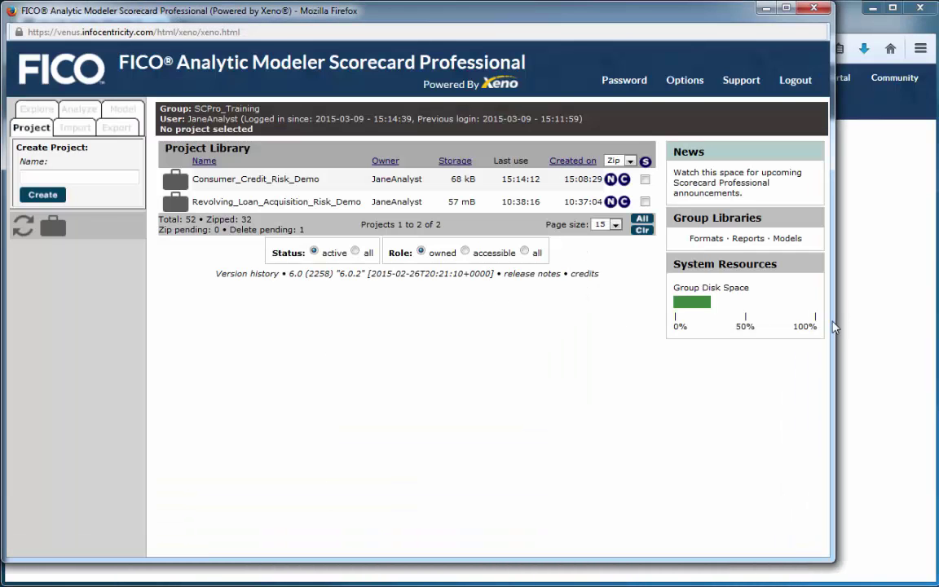
# Enlarge the window to fill the screen, check Support, and open Consumer_Credit_Risk_Demo
pyautogui.moveTo(833, 327); pyautogui.dragTo(929, 327)
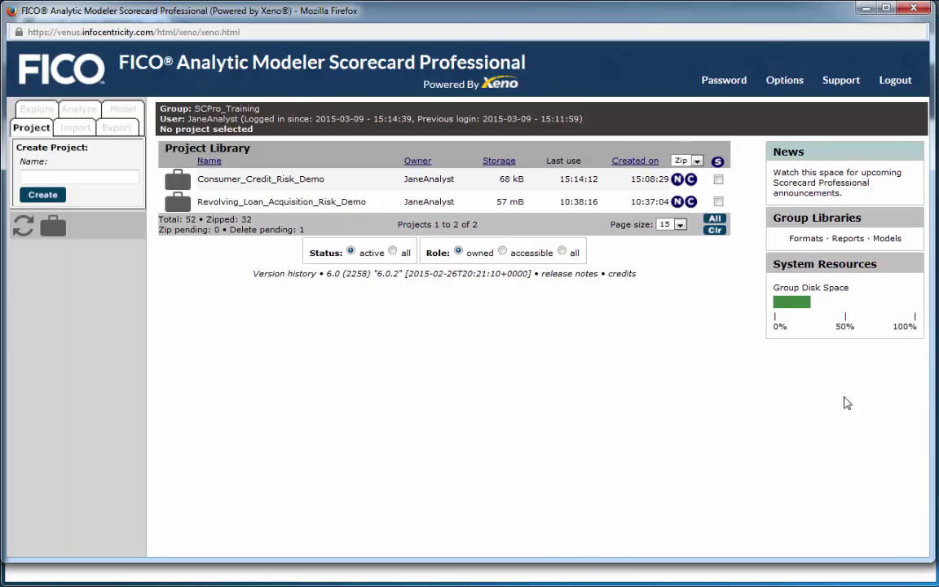
pyautogui.moveTo(585, 564); pyautogui.dragTo(587, 577)
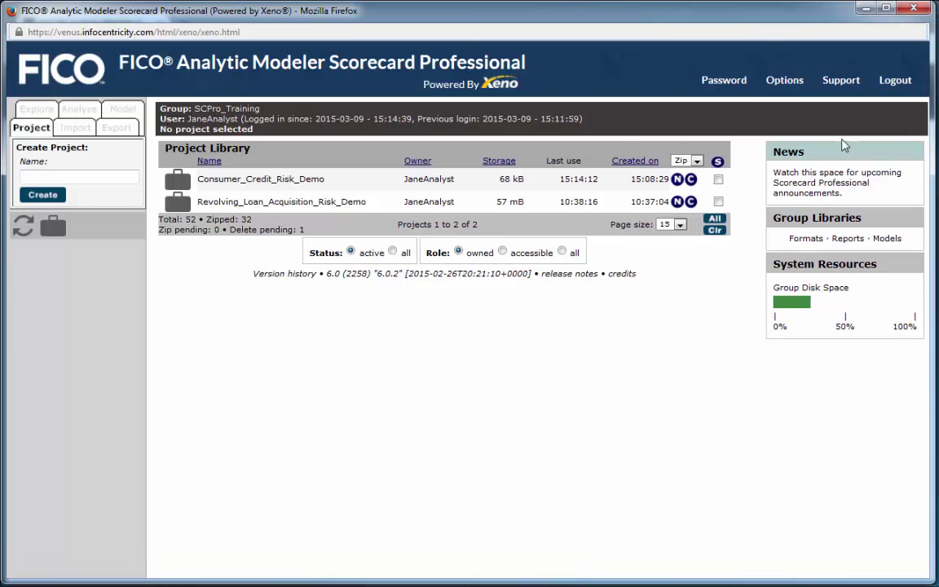
pyautogui.click(841, 81)
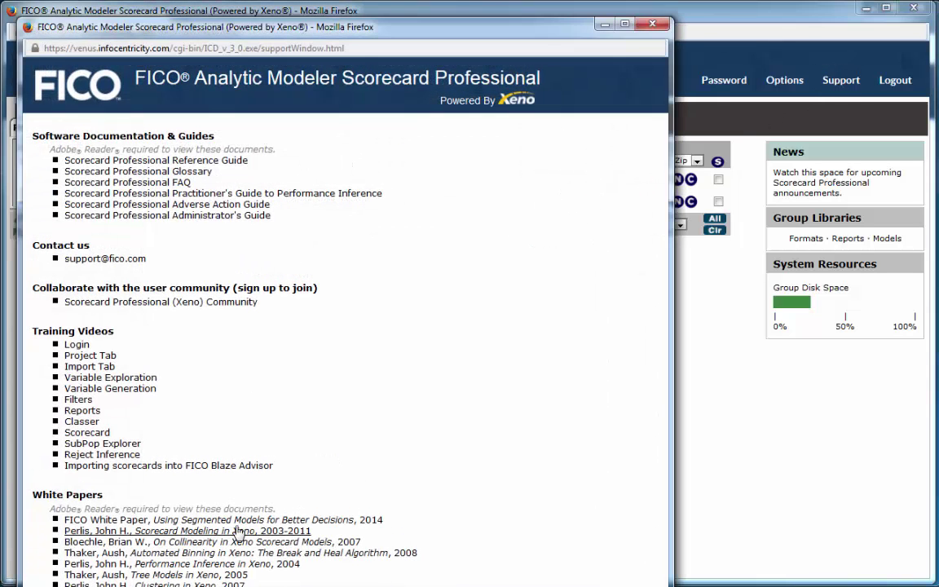
pyautogui.click(653, 25)
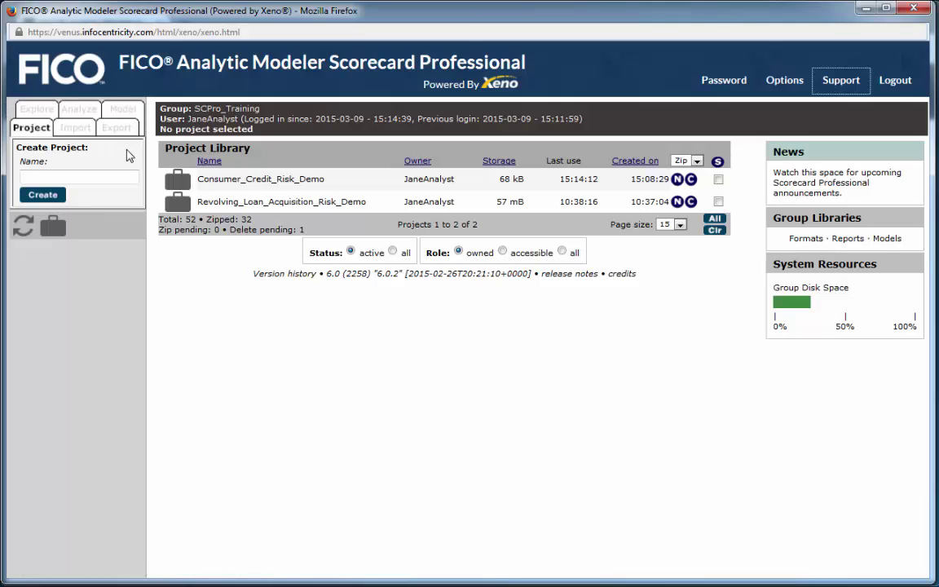
pyautogui.click(177, 182)
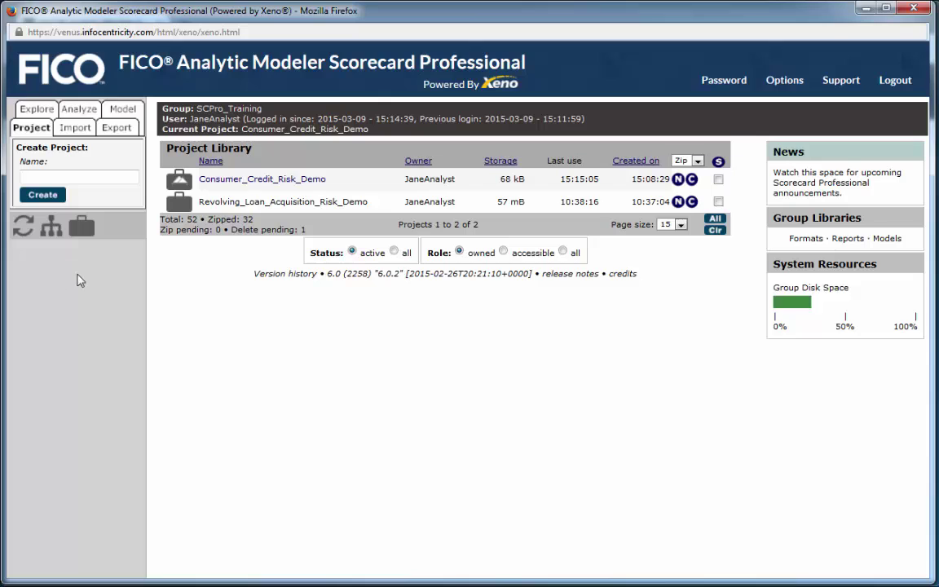
# Add another group member to Consumer_Credit_Risk_Demo's Members, save, and go to Explore
pyautogui.click(266, 181)
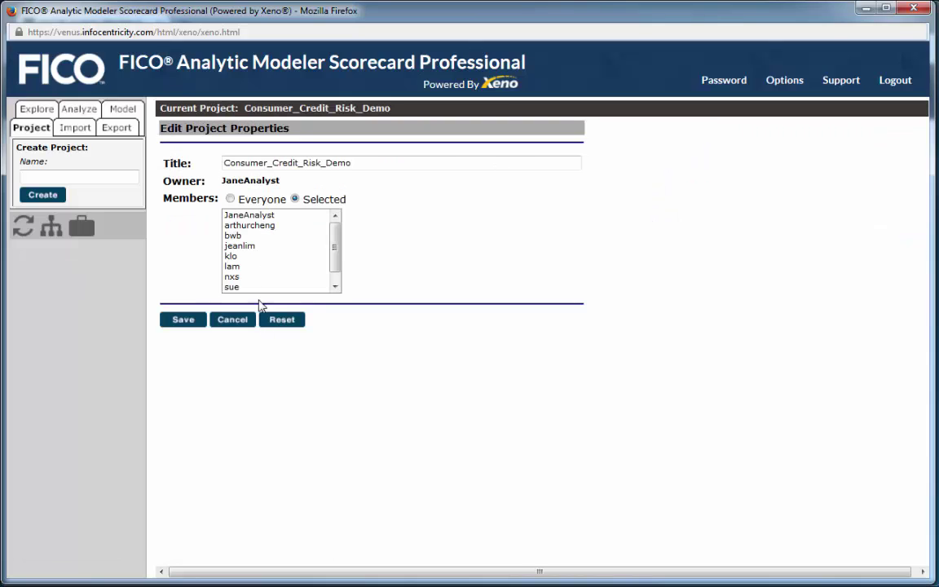
pyautogui.click(246, 246)
pyautogui.click(188, 324)
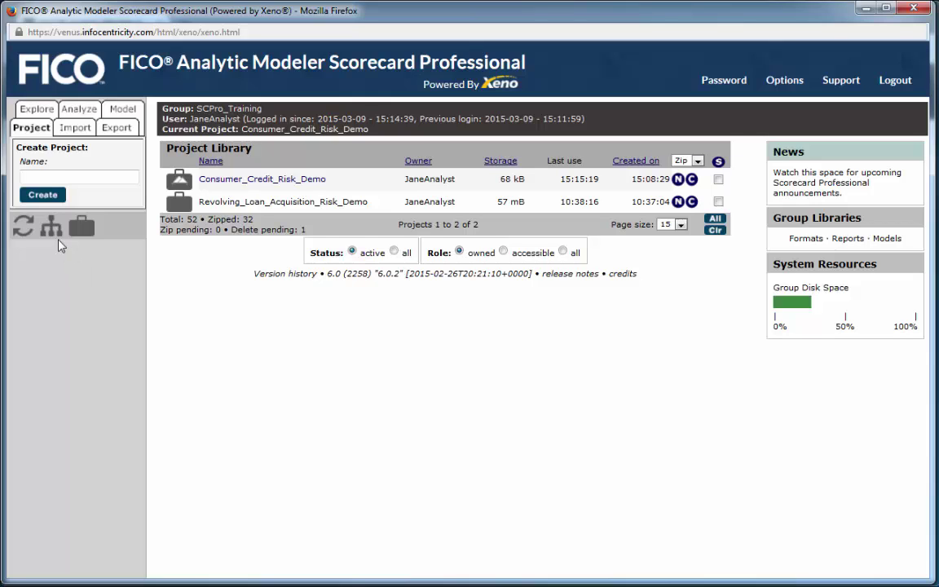
pyautogui.click(36, 109)
# List NewTable's input variables with statistics shown, and review the notes on Risk_Flag
pyautogui.click(37, 223)
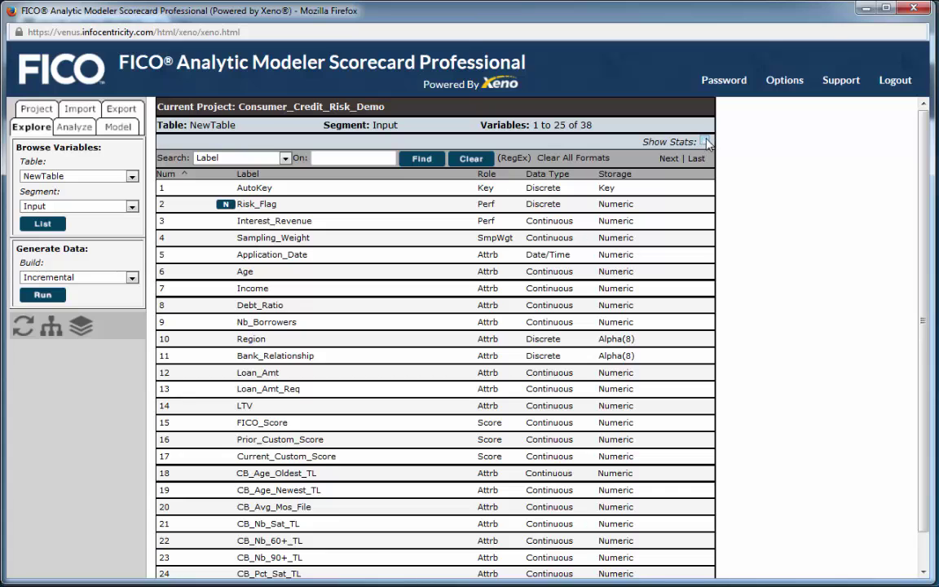
pyautogui.click(704, 142)
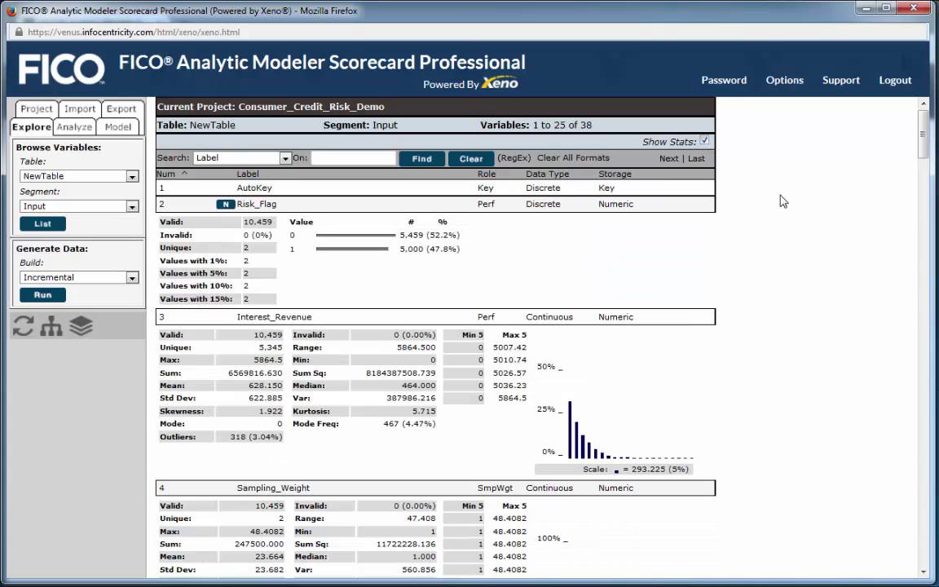
pyautogui.scroll(-10, 839, 199)
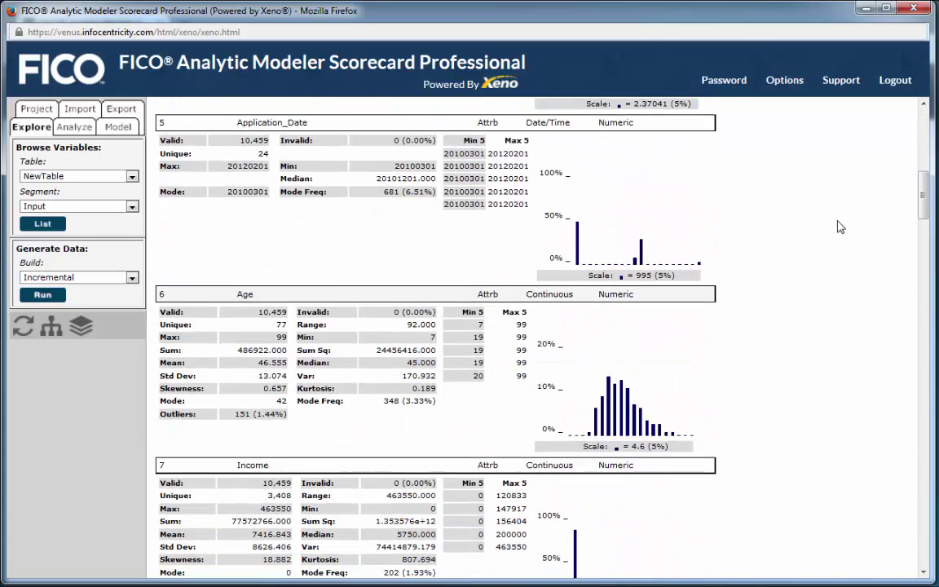
pyautogui.scroll(10, 837, 231)
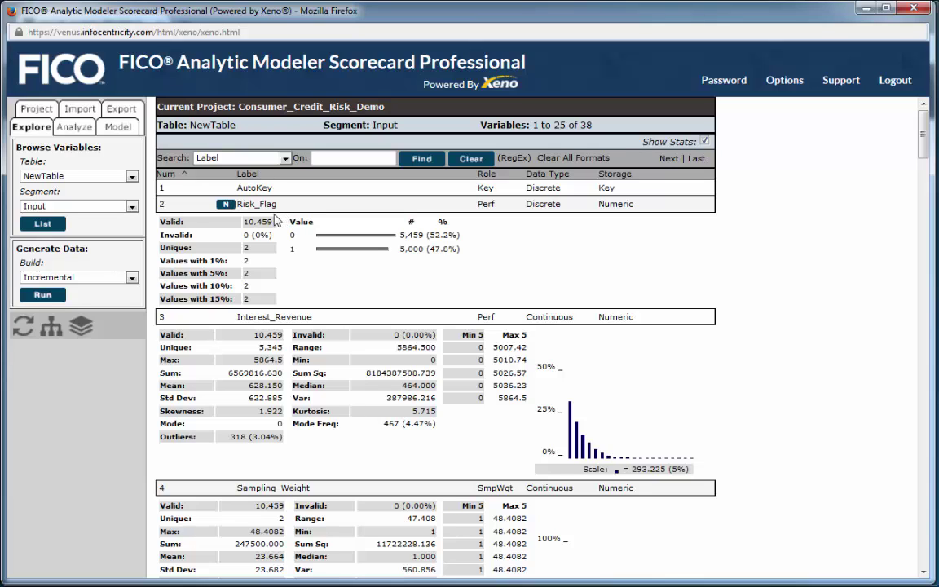
pyautogui.click(224, 203)
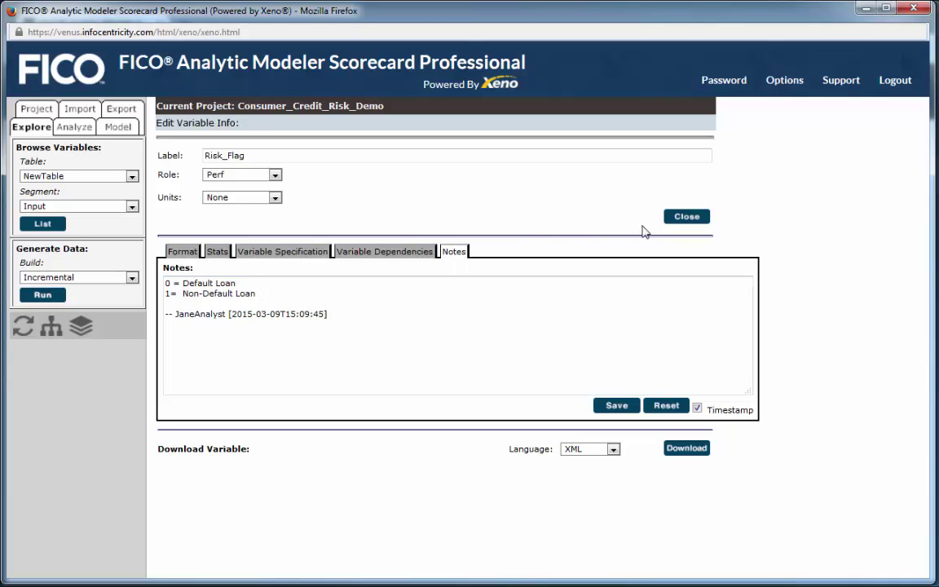
pyautogui.click(687, 217)
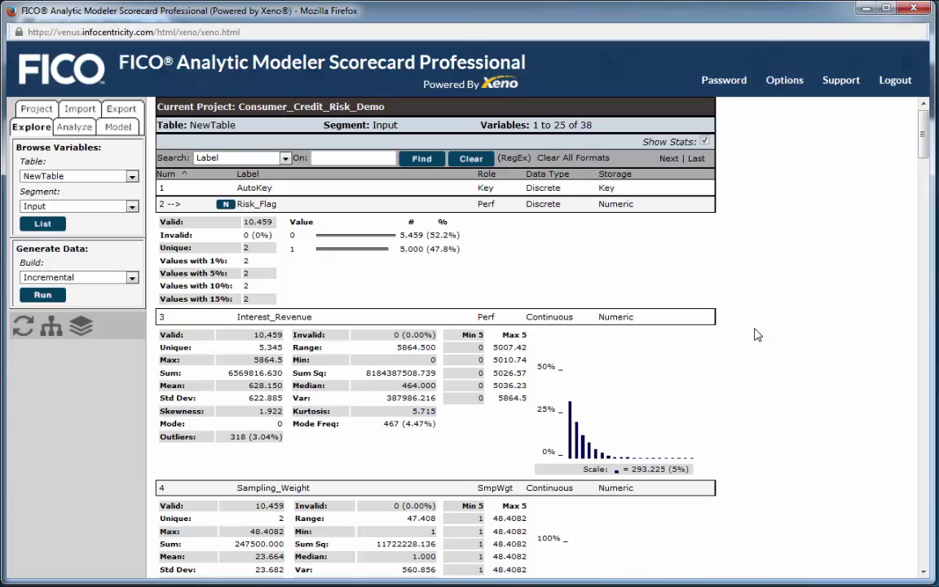
# In the Transformation segment, create a System Random Uniform variable
pyautogui.click(131, 206)
pyautogui.click(106, 220)
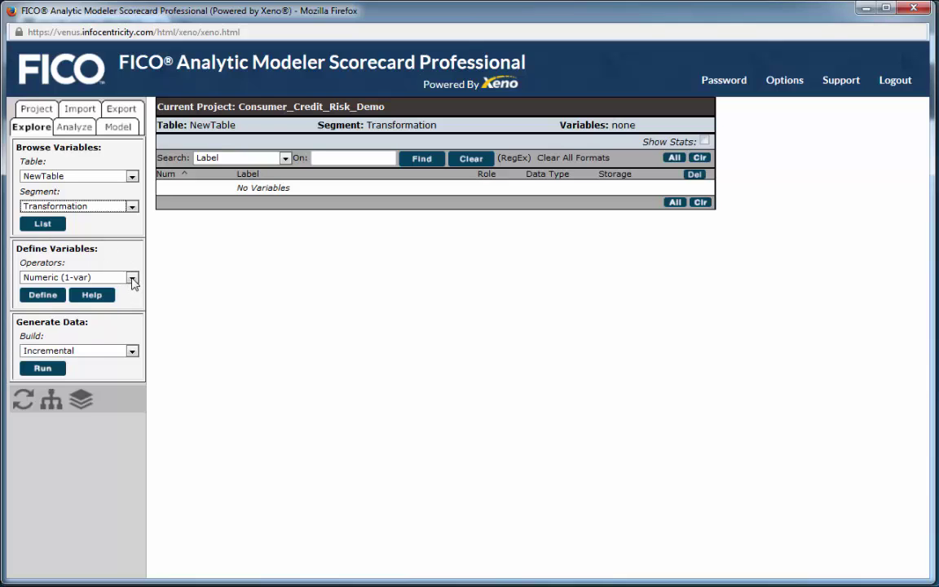
pyautogui.click(132, 278)
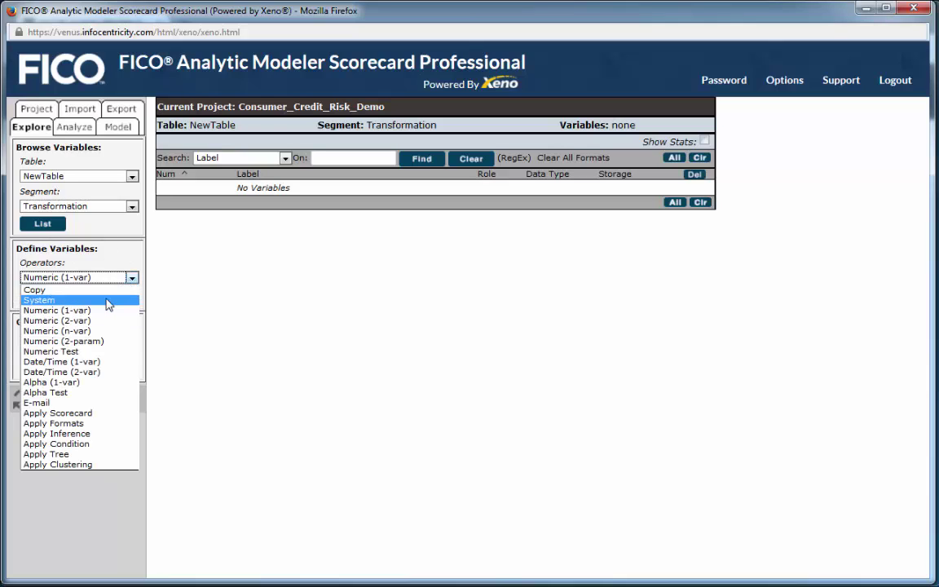
pyautogui.click(107, 300)
pyautogui.click(44, 295)
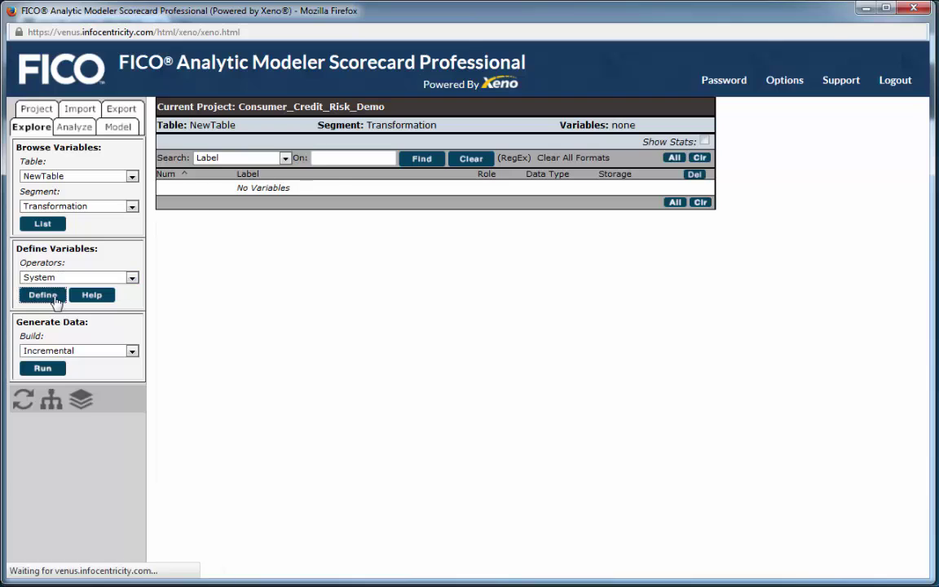
pyautogui.click(314, 278)
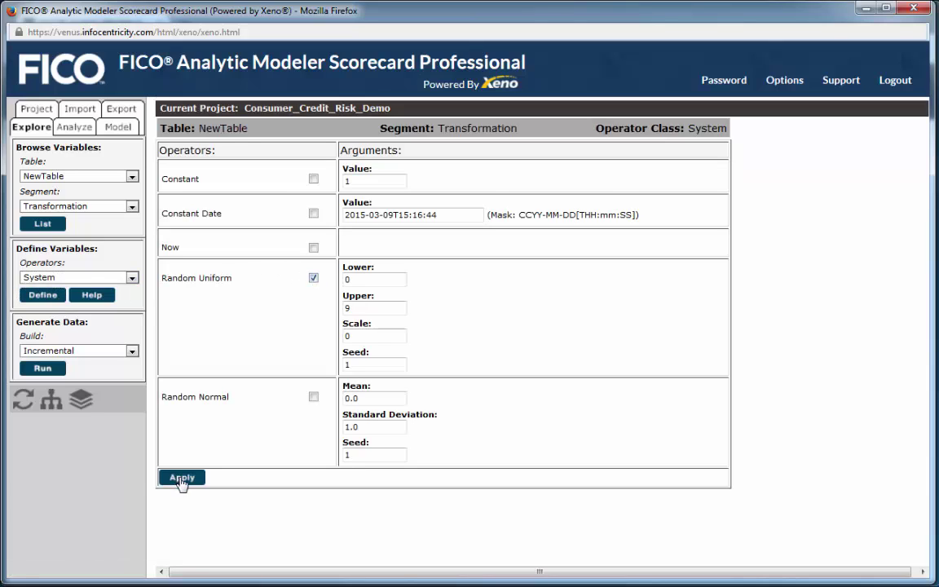
pyautogui.click(182, 478)
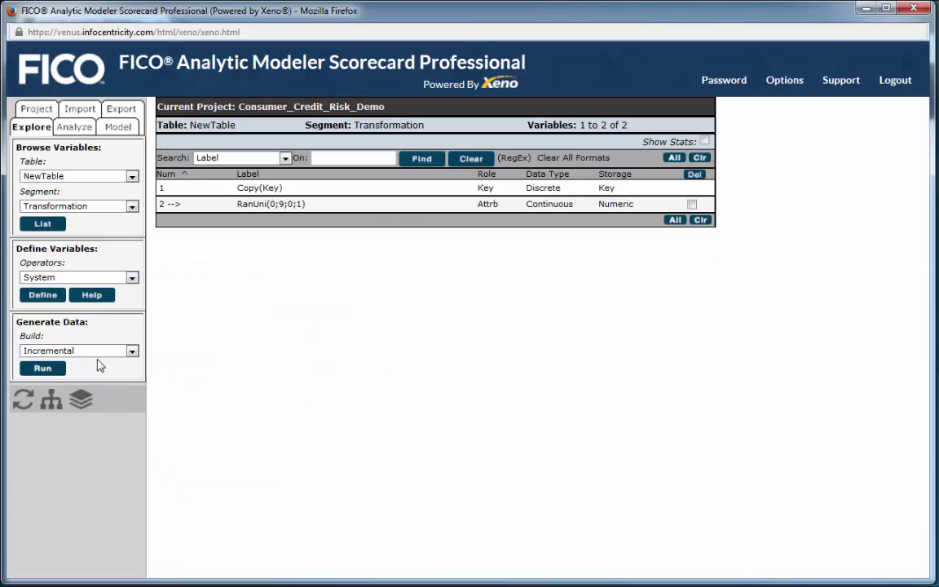
# Create a Time Since variable from Application_Date measured in Months
pyautogui.click(132, 278)
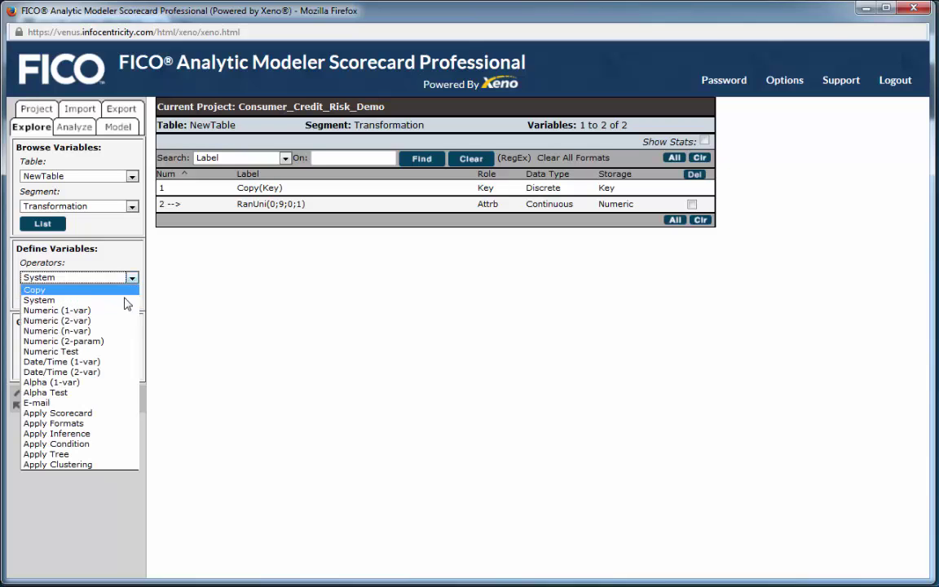
pyautogui.click(110, 362)
pyautogui.click(45, 297)
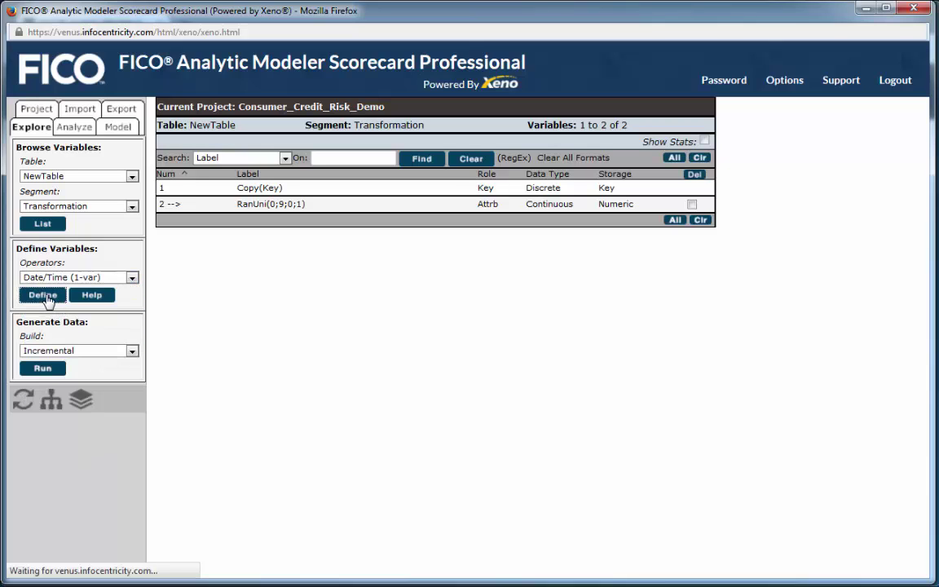
pyautogui.click(242, 168)
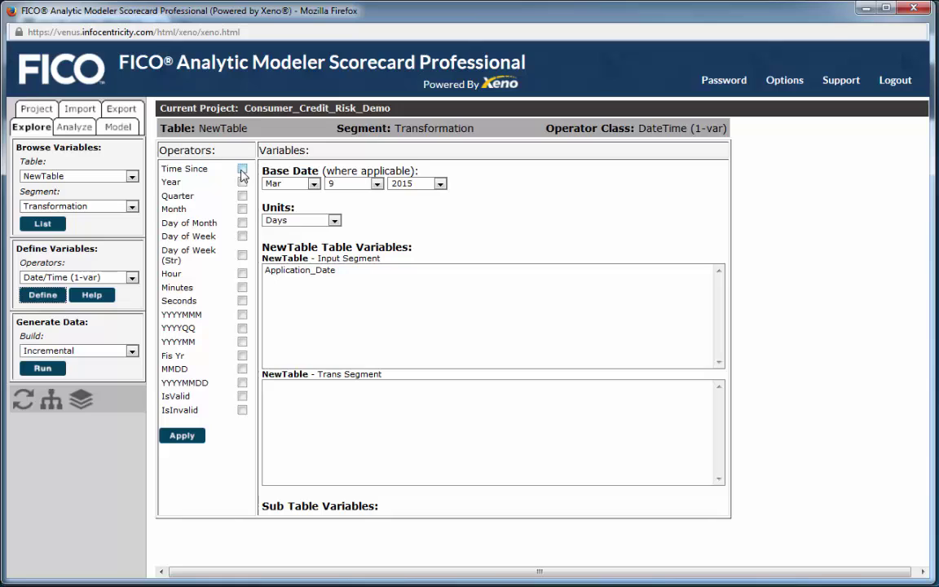
pyautogui.click(312, 274)
pyautogui.click(334, 220)
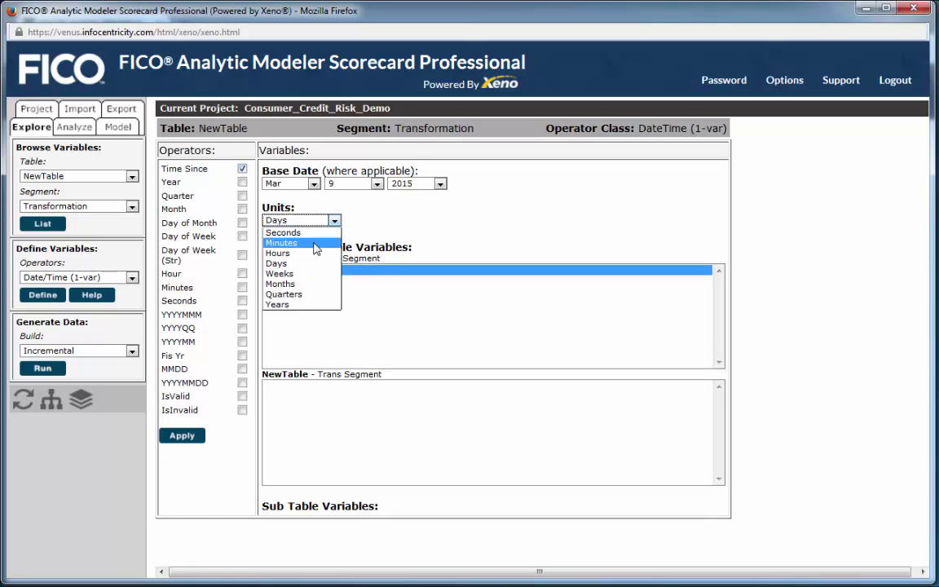
pyautogui.click(307, 283)
pyautogui.click(192, 433)
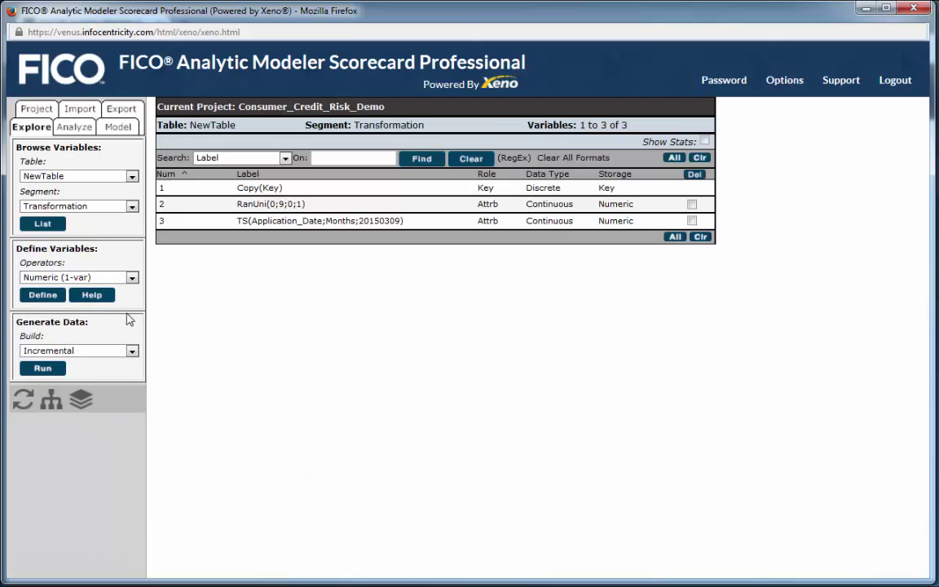
# Show the new variables' statistics and export NewTable to Excel as dataset_output-2.xls
pyautogui.click(704, 143)
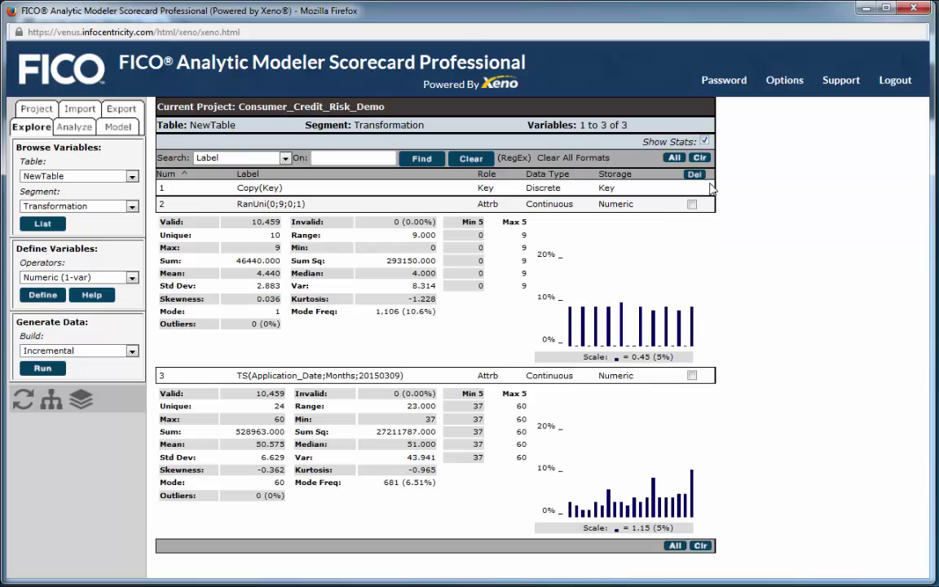
pyautogui.click(51, 400)
pyautogui.click(252, 208)
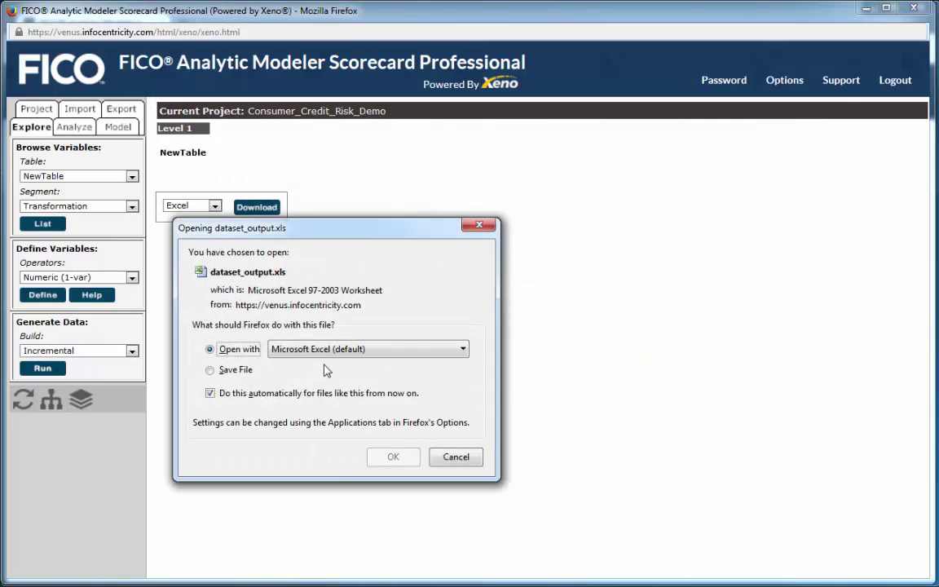
pyautogui.click(391, 457)
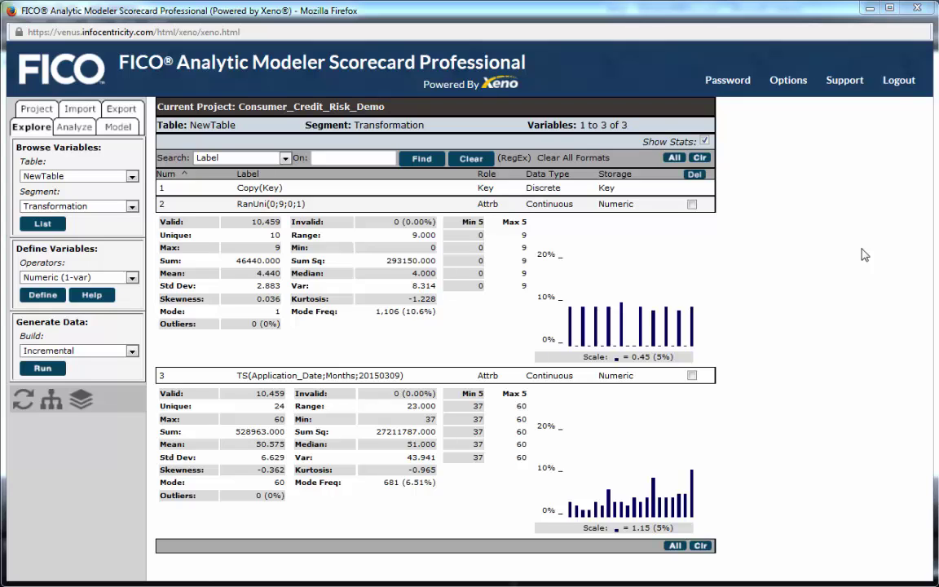
# Create a new classing named 'Risk Binning Profiles' on NewTable
pyautogui.click(116, 127)
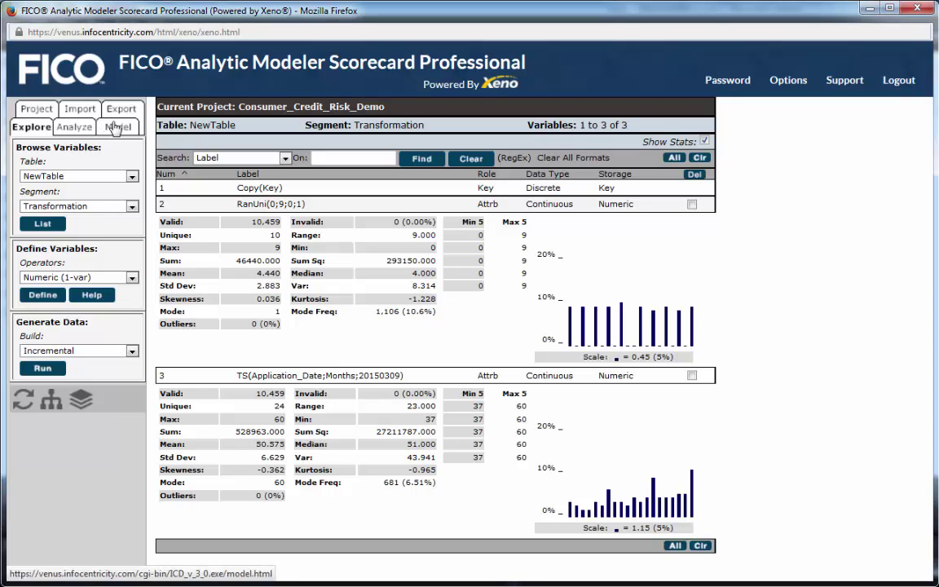
pyautogui.click(38, 311)
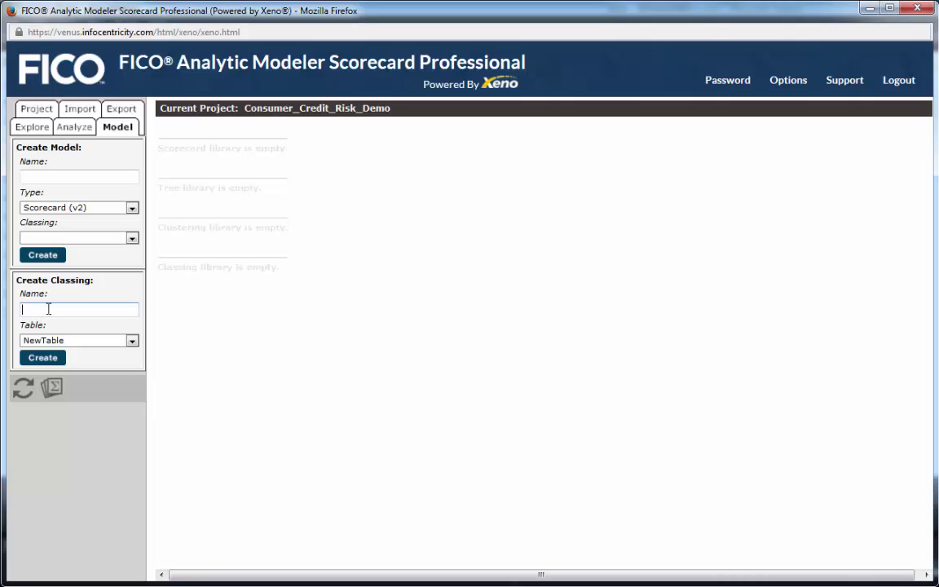
pyautogui.write('Risk')
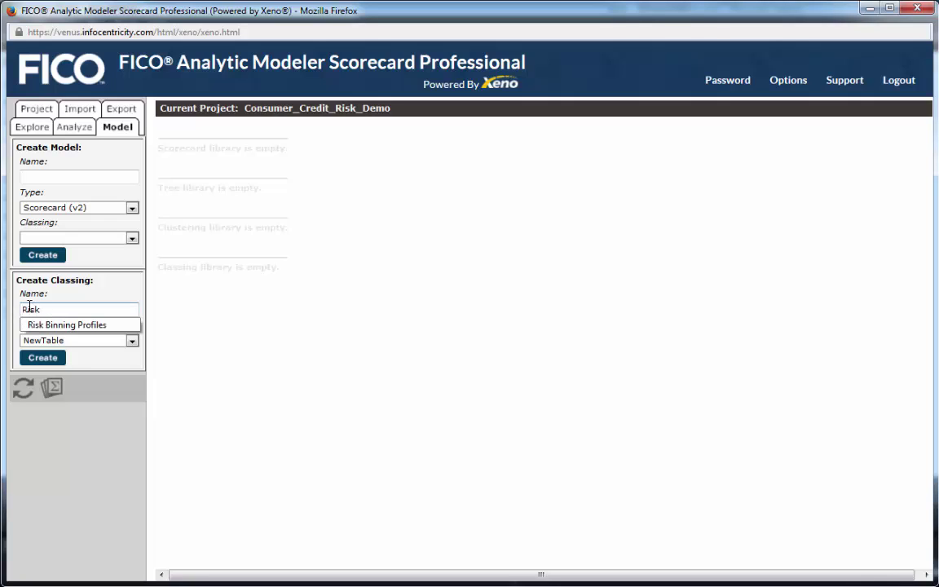
pyautogui.click(55, 324)
pyautogui.click(42, 357)
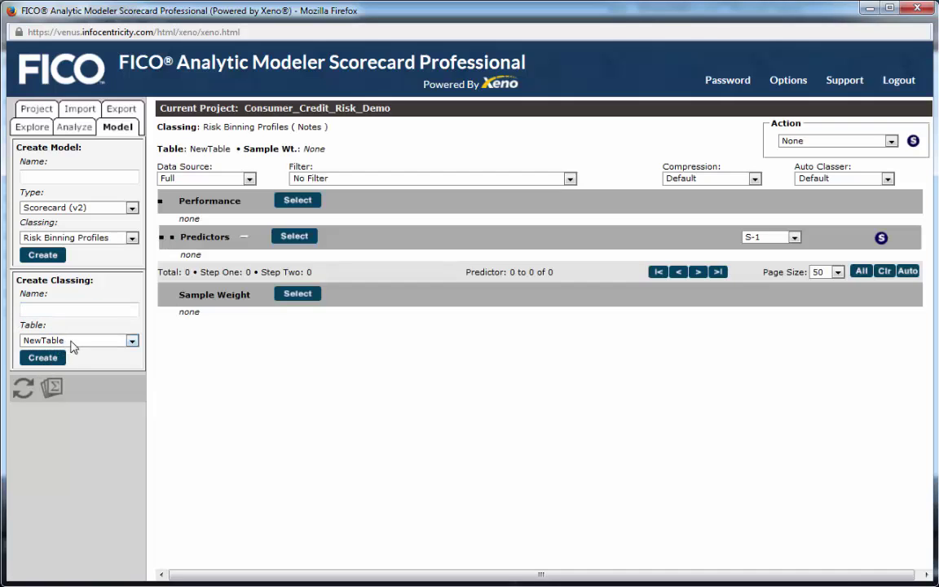
# Set Risk_Flag as performance, Sampling_Weight as weight, and Age through CB_Pct_TL_w_Bal as predictors
pyautogui.click(298, 201)
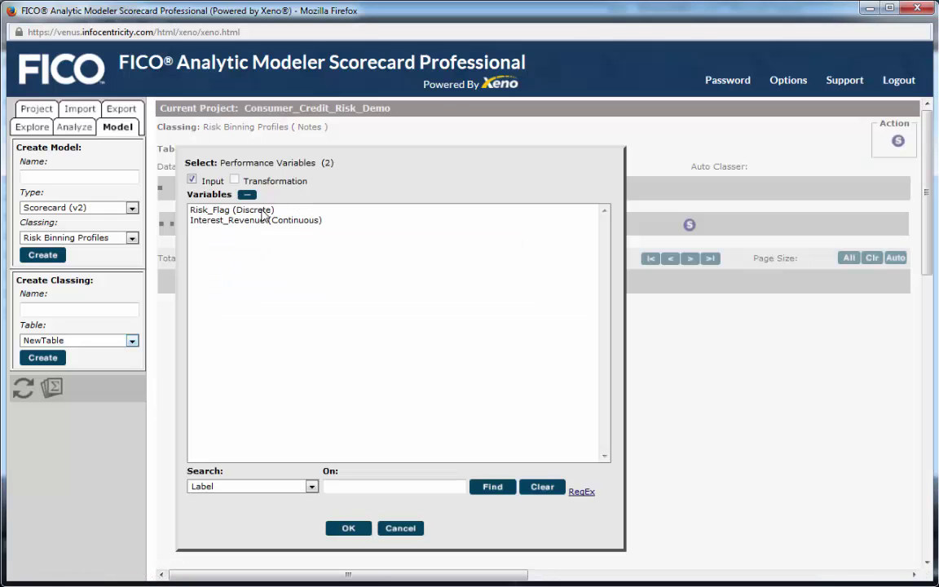
pyautogui.click(244, 210)
pyautogui.click(348, 528)
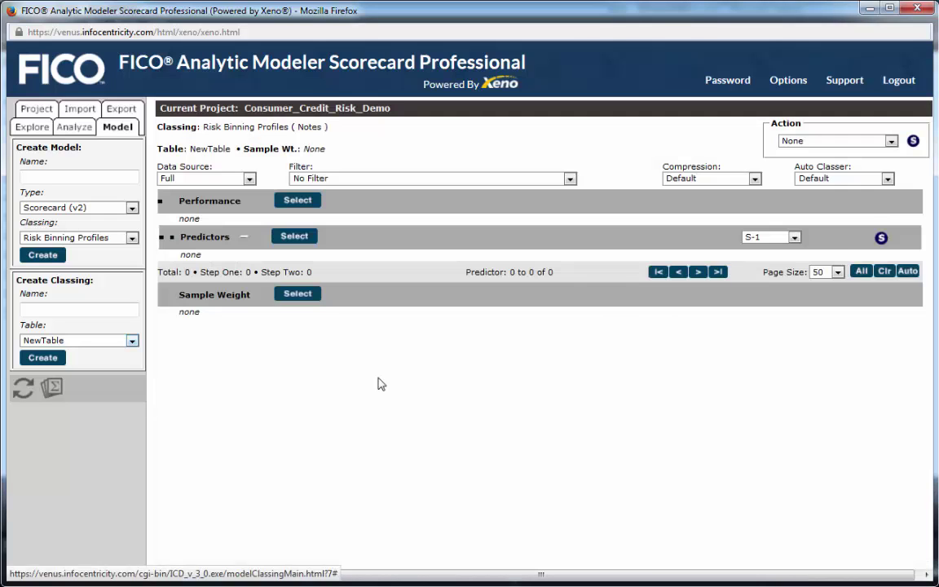
pyautogui.click(298, 297)
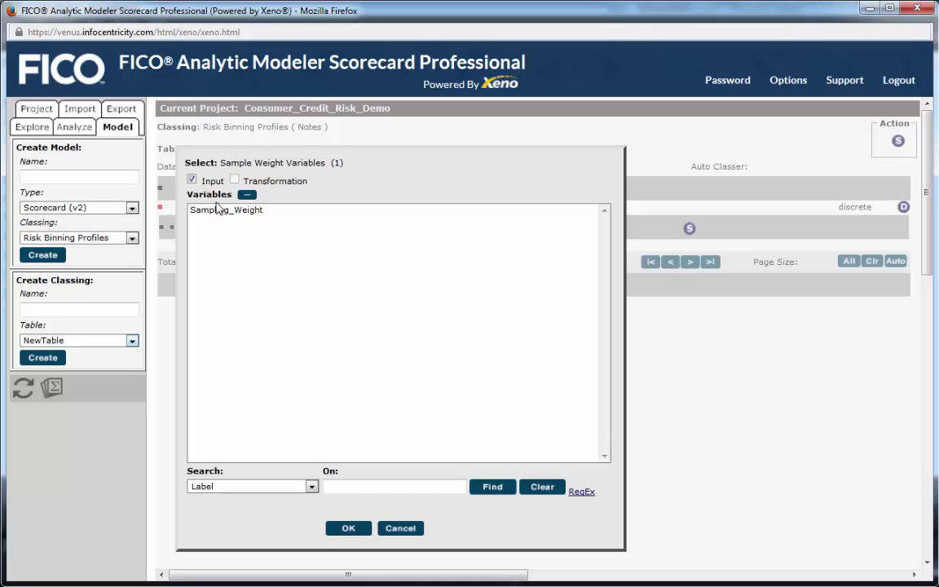
pyautogui.click(214, 210)
pyautogui.click(348, 528)
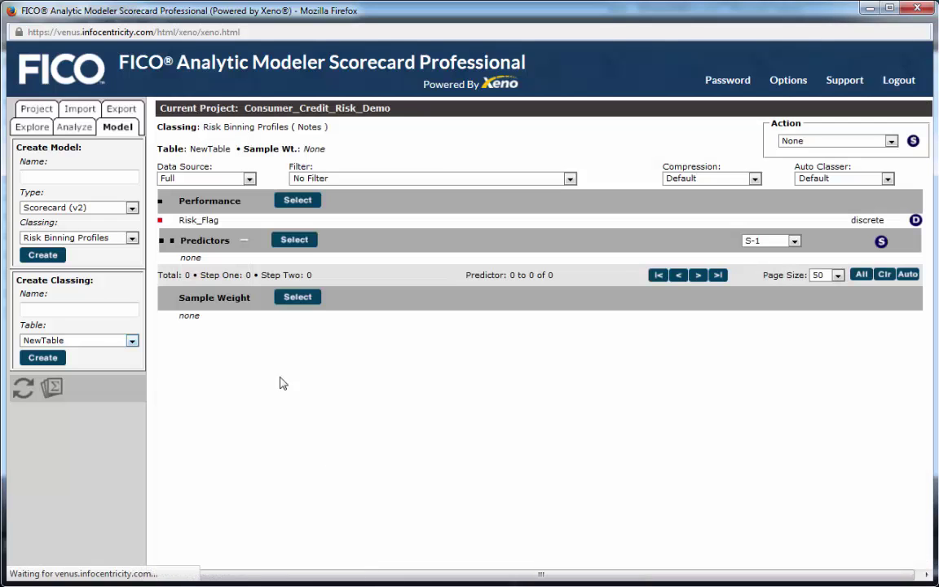
pyautogui.click(294, 239)
pyautogui.moveTo(258, 214); pyautogui.dragTo(229, 412)
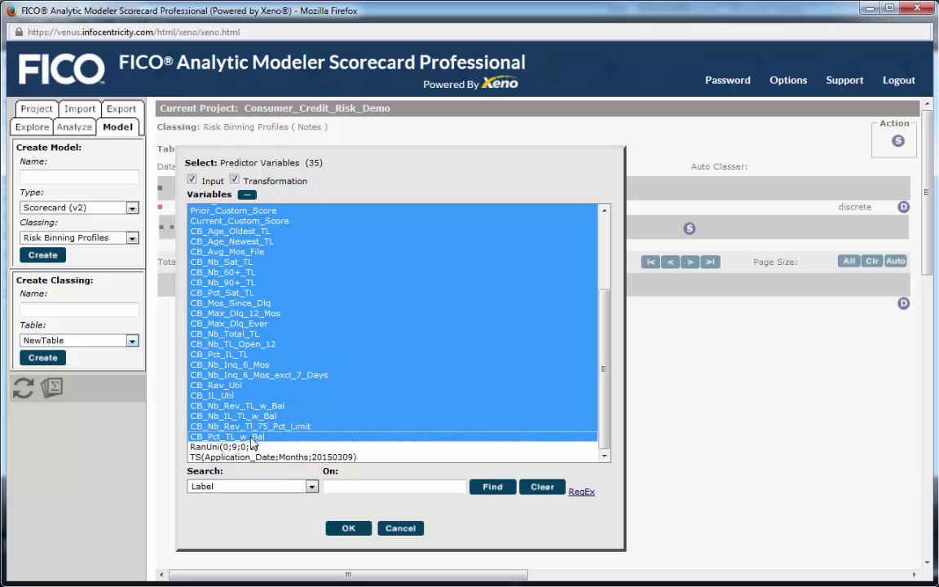
pyautogui.click(341, 530)
pyautogui.click(407, 178)
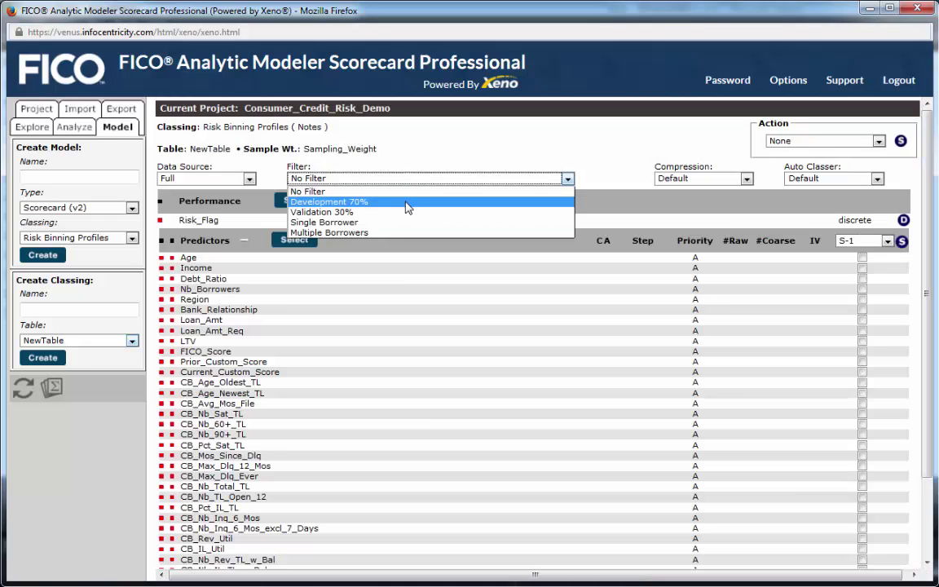
# Run the classing on Development 70% until finished, then view Age's bins (IV 0.080)
pyautogui.click(408, 202)
pyautogui.click(847, 142)
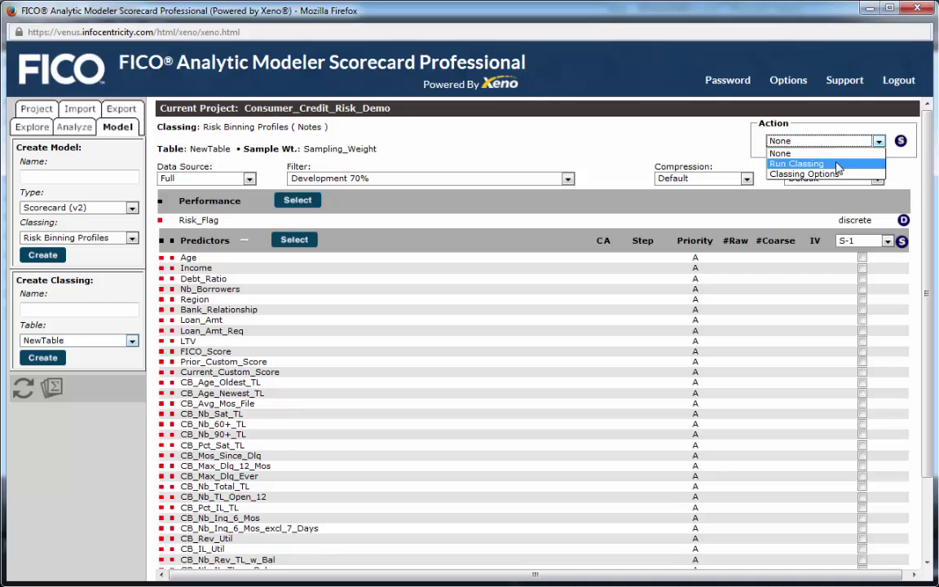
pyautogui.click(839, 163)
pyautogui.click(900, 141)
pyautogui.click(895, 130)
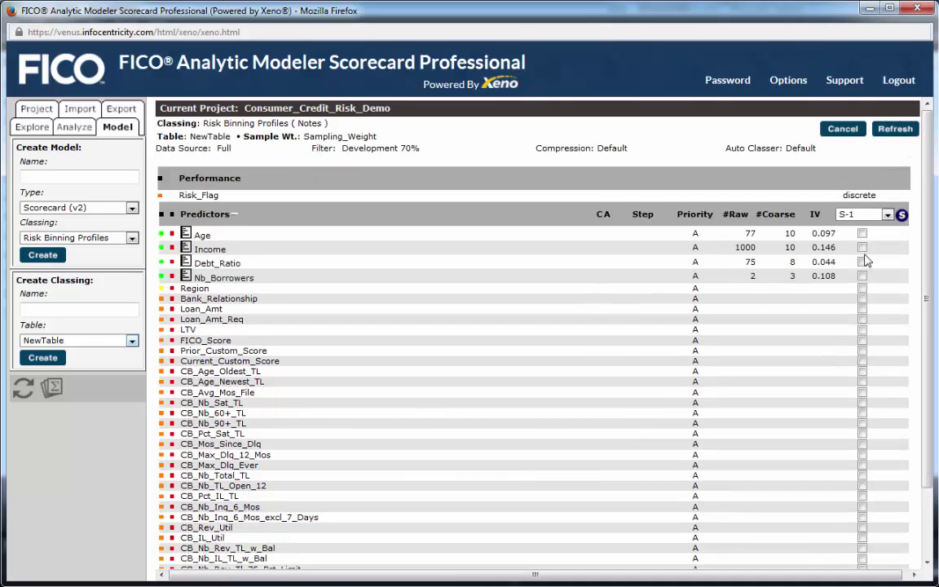
pyautogui.click(892, 133)
pyautogui.click(893, 130)
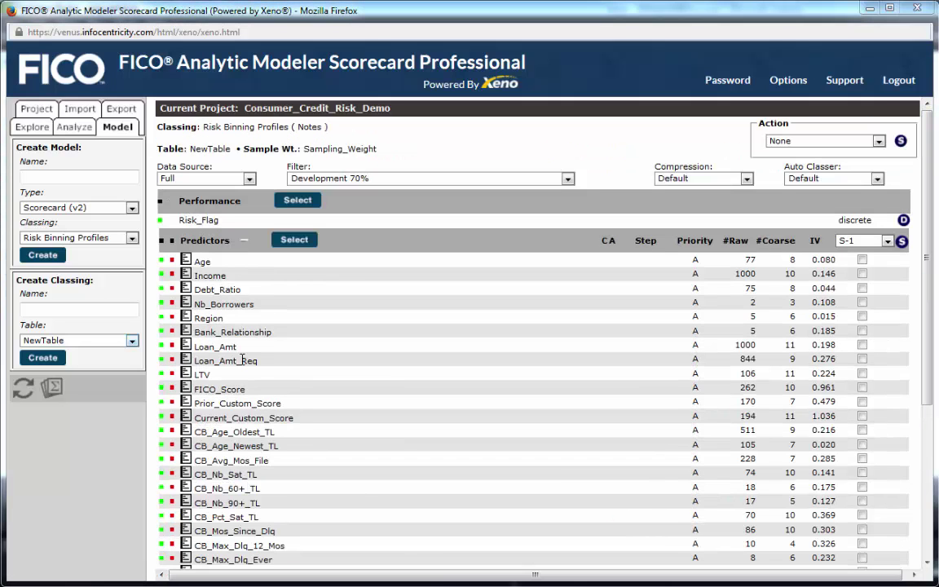
pyautogui.click(186, 262)
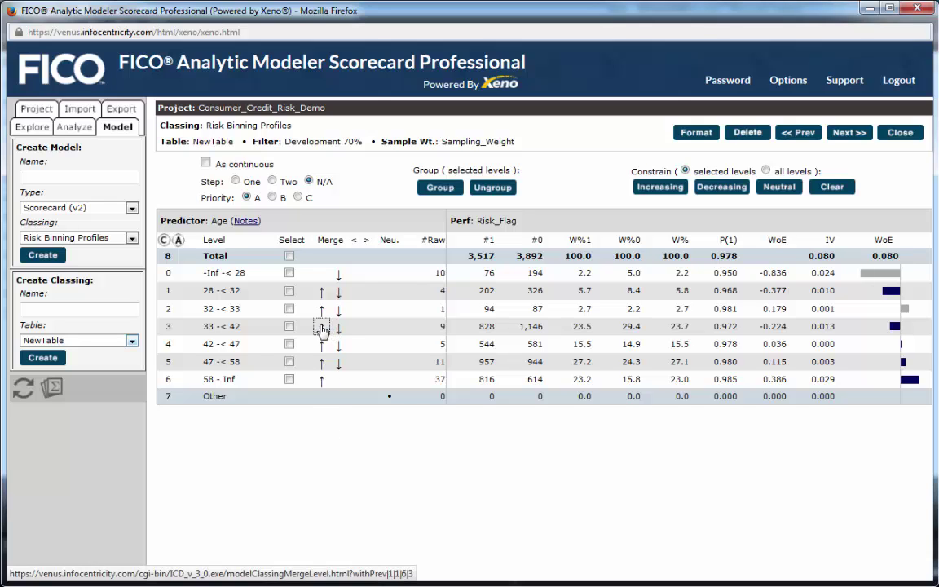
# Merge Age's 33-<42 bin into 32-<33, and undo an ungroup of the lowest bin
pyautogui.click(321, 327)
pyautogui.click(289, 272)
pyautogui.click(484, 189)
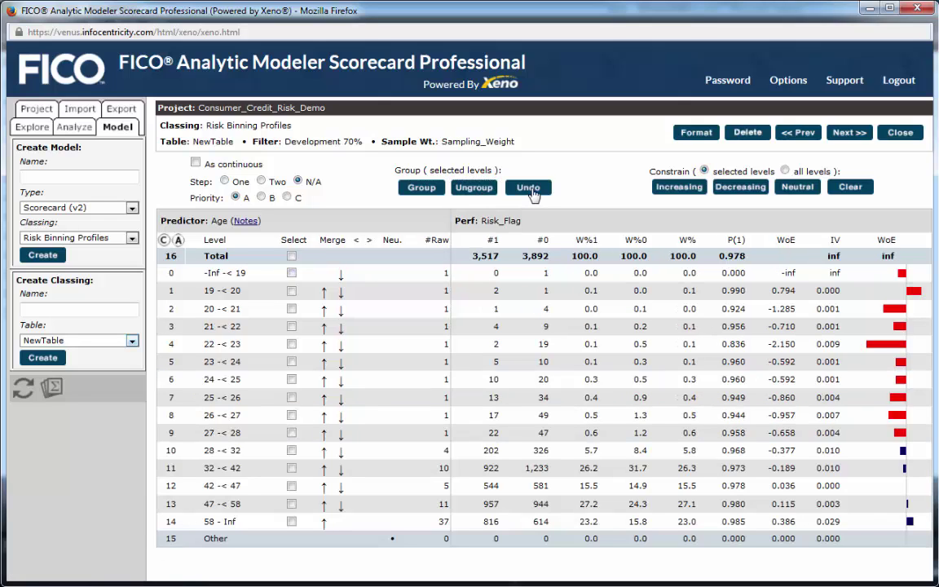
pyautogui.click(530, 188)
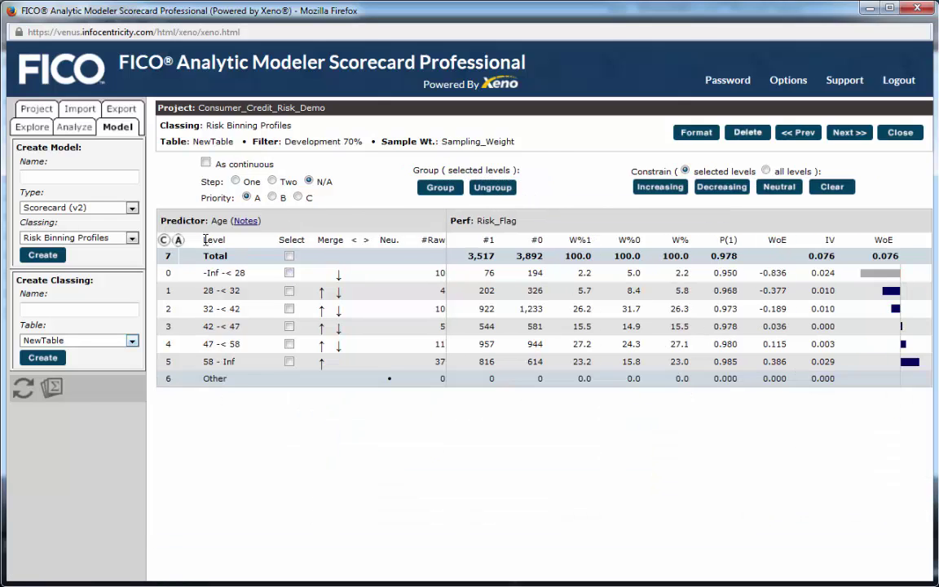
# Rename the -Inf-<28 bin to 'Below 28' and add an Increasing ordering constraint
pyautogui.click(215, 275)
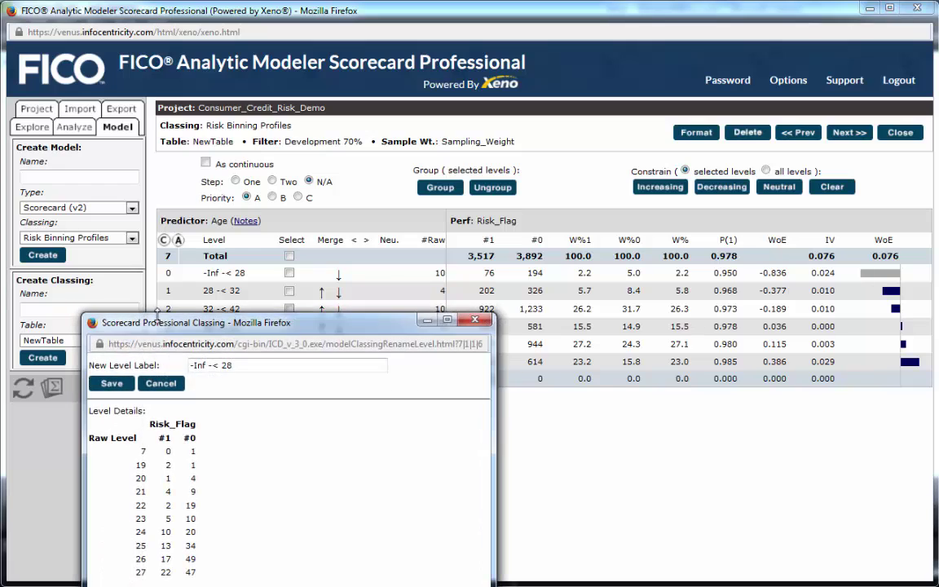
pyautogui.moveTo(219, 364); pyautogui.dragTo(190, 364)
pyautogui.write('Below')
pyautogui.click(111, 383)
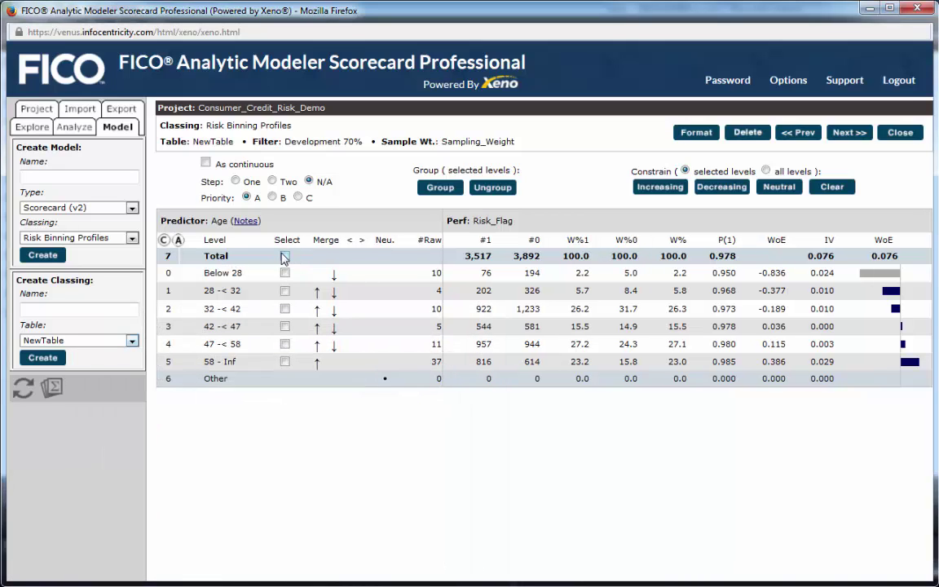
pyautogui.click(657, 193)
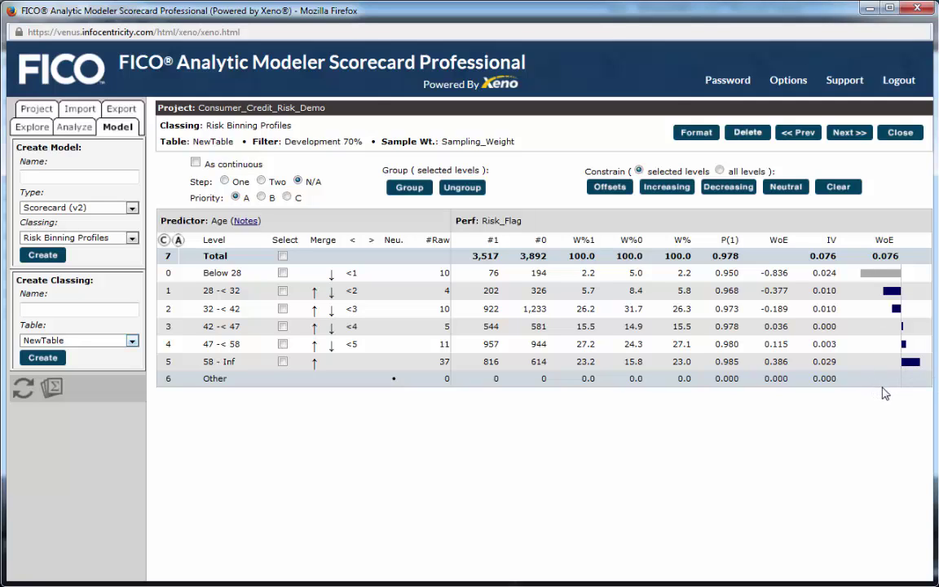
pyautogui.click(897, 134)
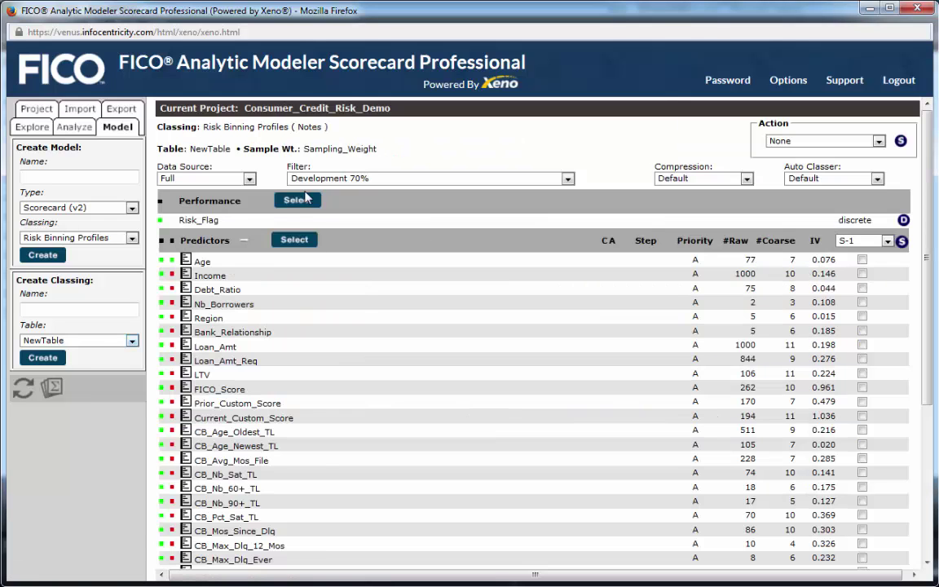
# Add Interest_Revenue as a second performance variable, recount keeping bins, and check Age
pyautogui.click(298, 202)
pyautogui.click(256, 211)
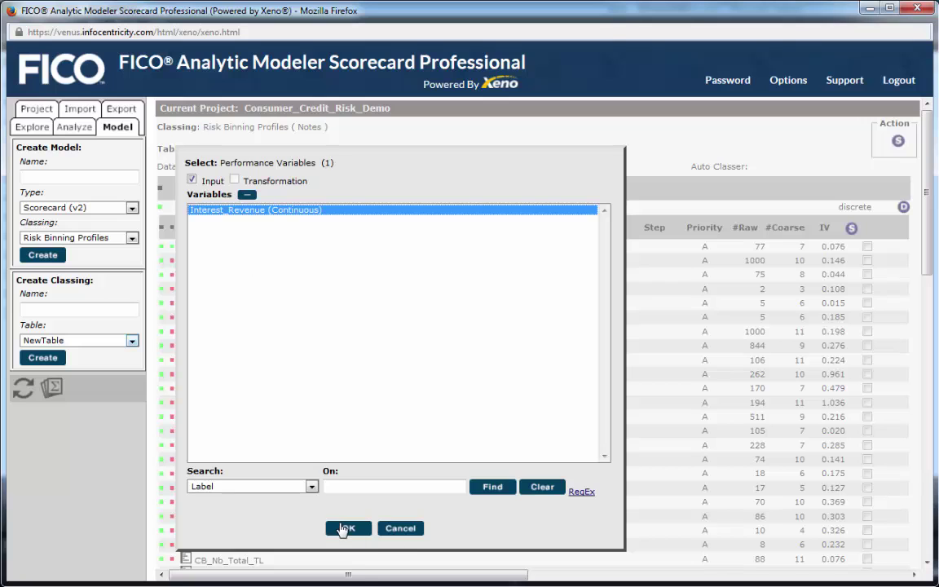
pyautogui.click(346, 529)
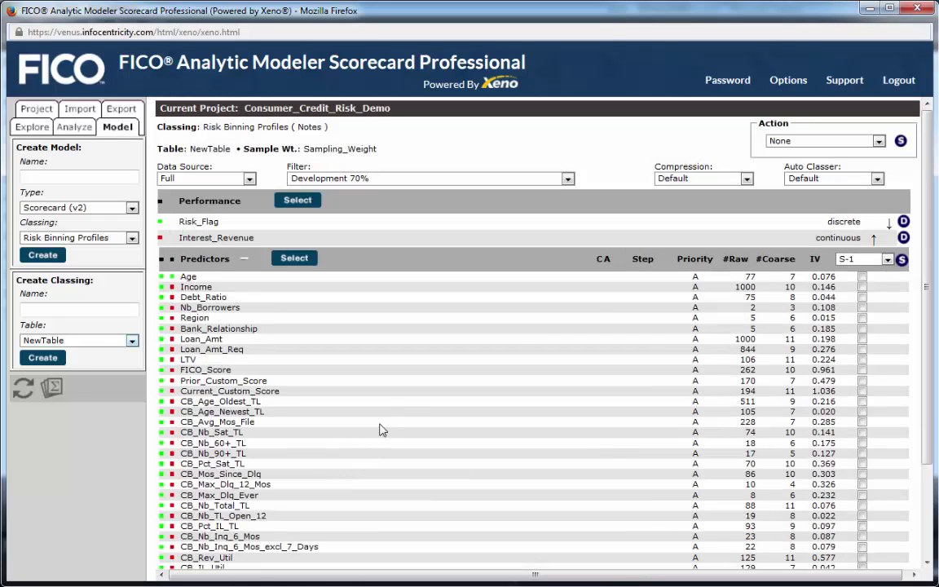
pyautogui.click(815, 142)
pyautogui.click(807, 194)
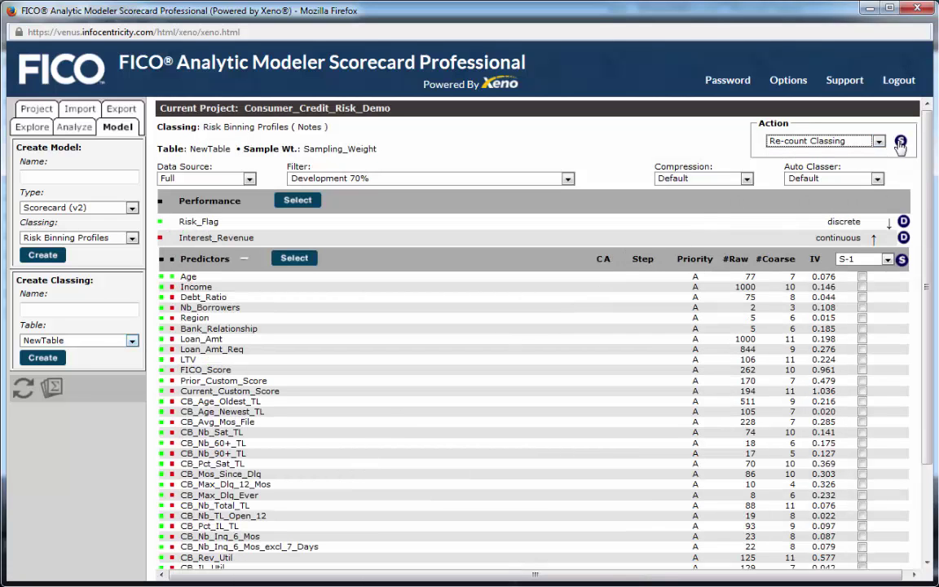
pyautogui.click(517, 272)
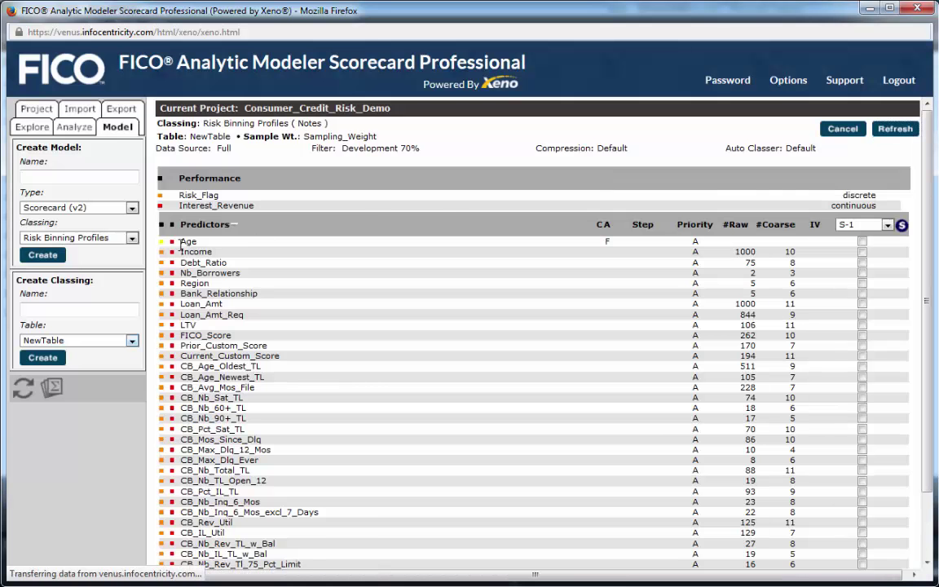
pyautogui.click(185, 244)
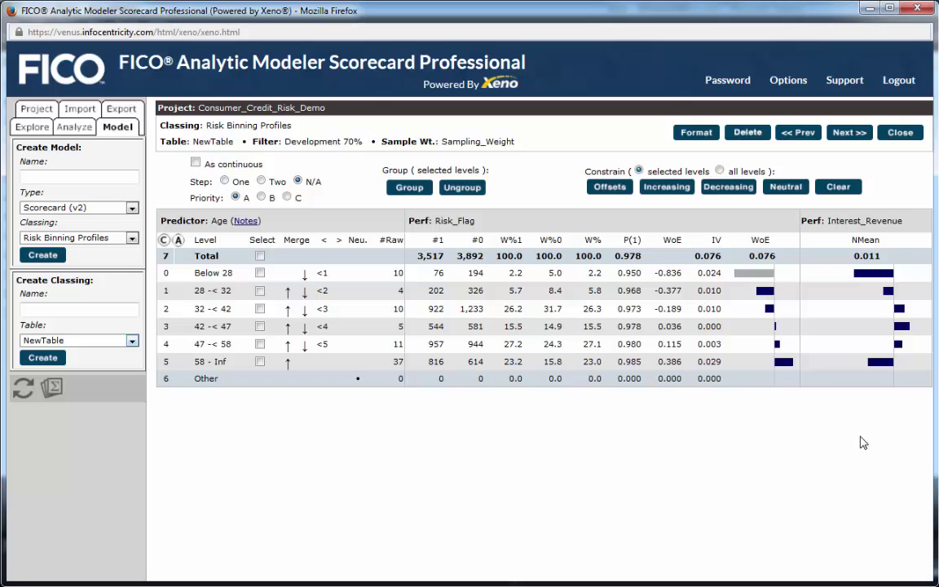
pyautogui.click(900, 132)
# Export the classing summary to Excel as classer_output-4.xls and open it
pyautogui.click(866, 141)
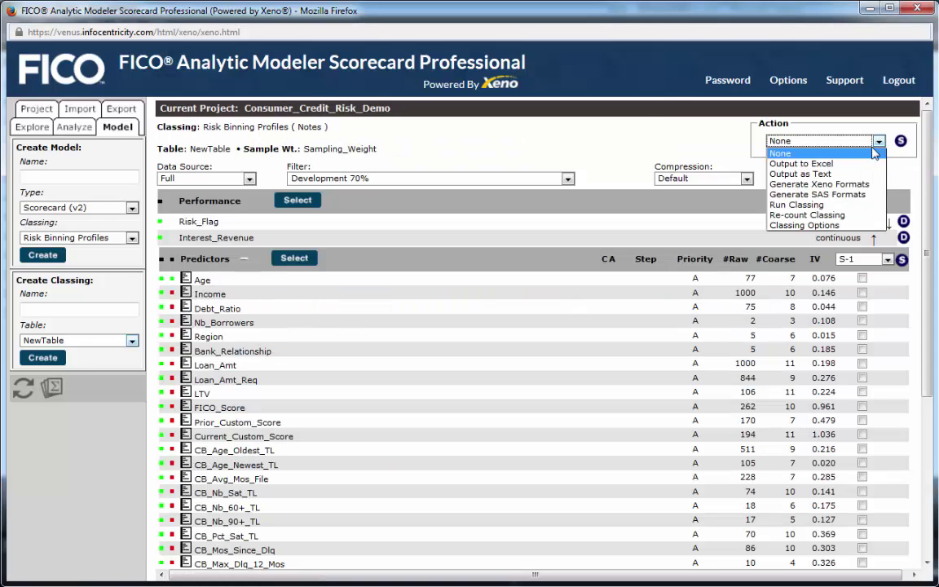
pyautogui.click(854, 165)
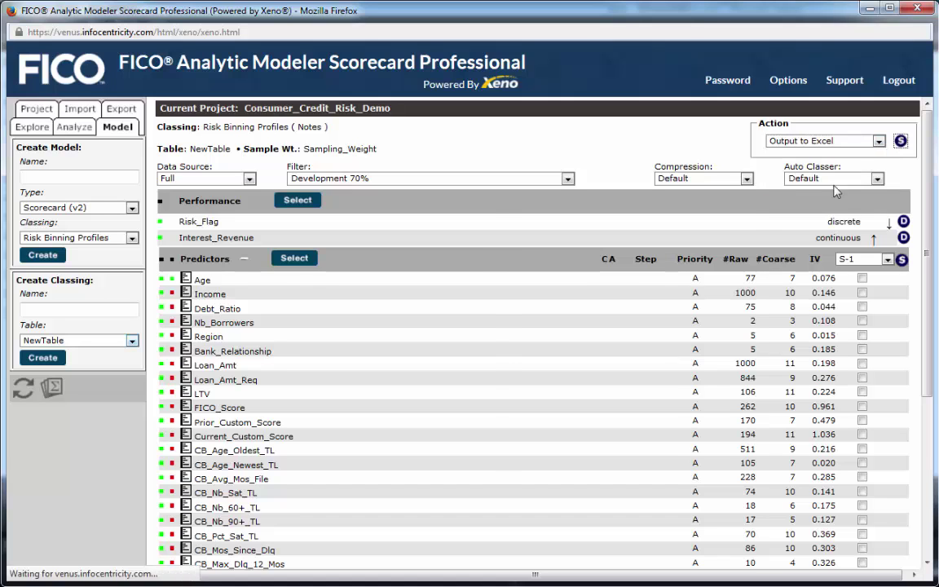
pyautogui.click(399, 458)
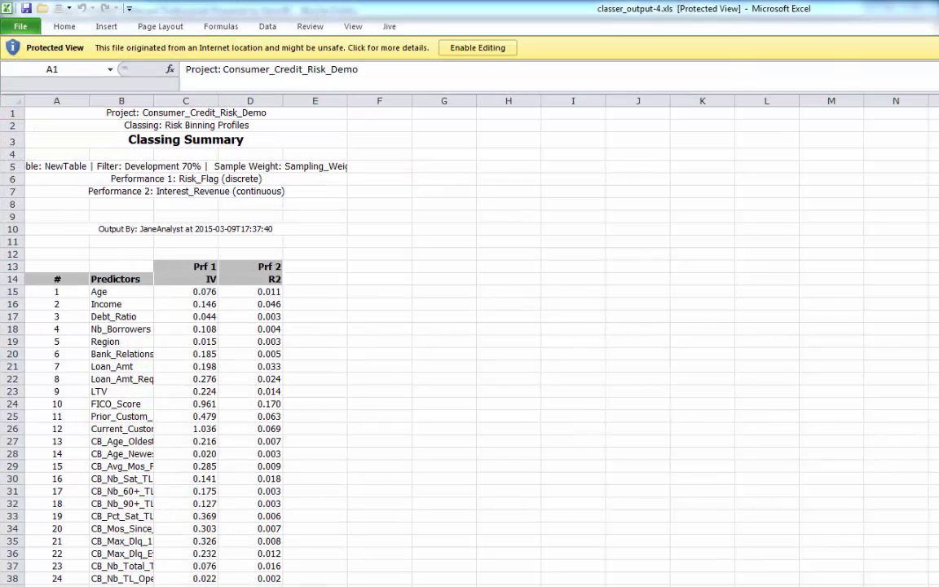
# Review the Classing Details sheet in Excel, then return to the modeler's classing page
pyautogui.hotkey('ctrl', 'pagedown')
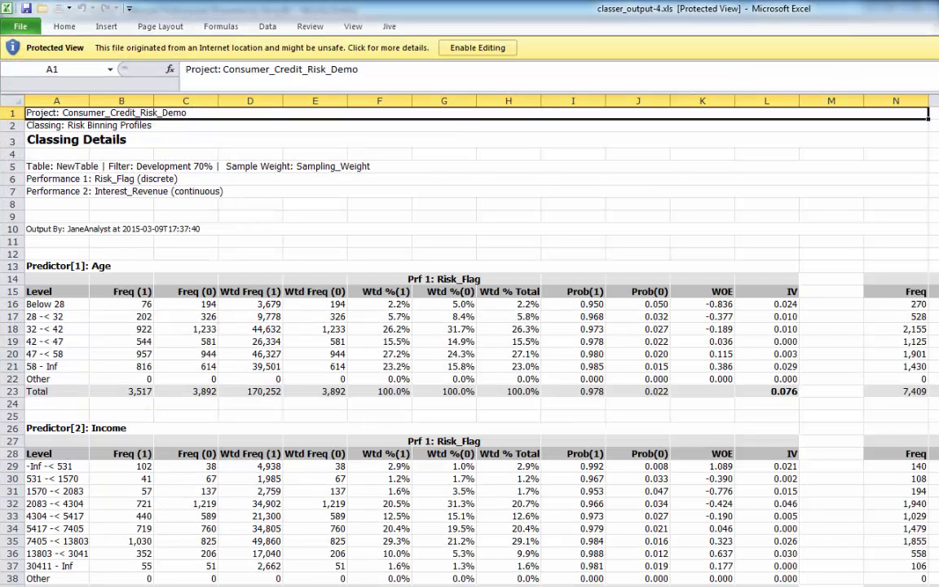
pyautogui.hotkey('alt', 'Tab')
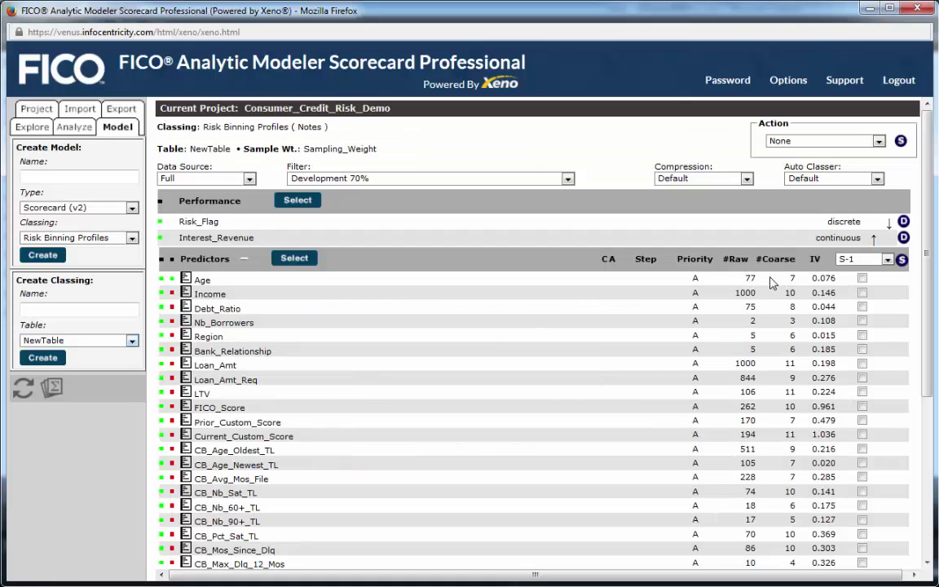
# Auto-select predictors with IV ≥ .005 and assign them to step 1
pyautogui.click(811, 260)
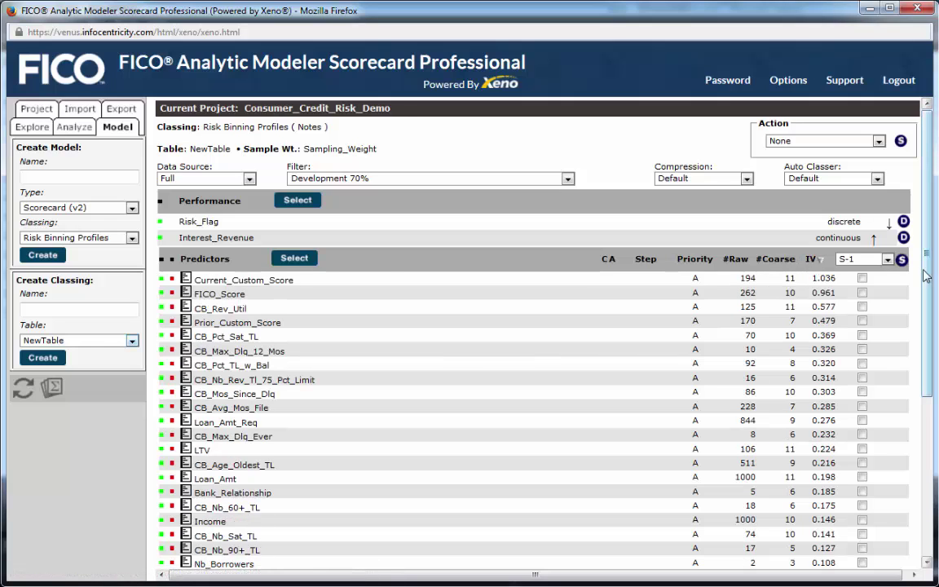
pyautogui.scroll(-5, 897, 489)
pyautogui.click(895, 519)
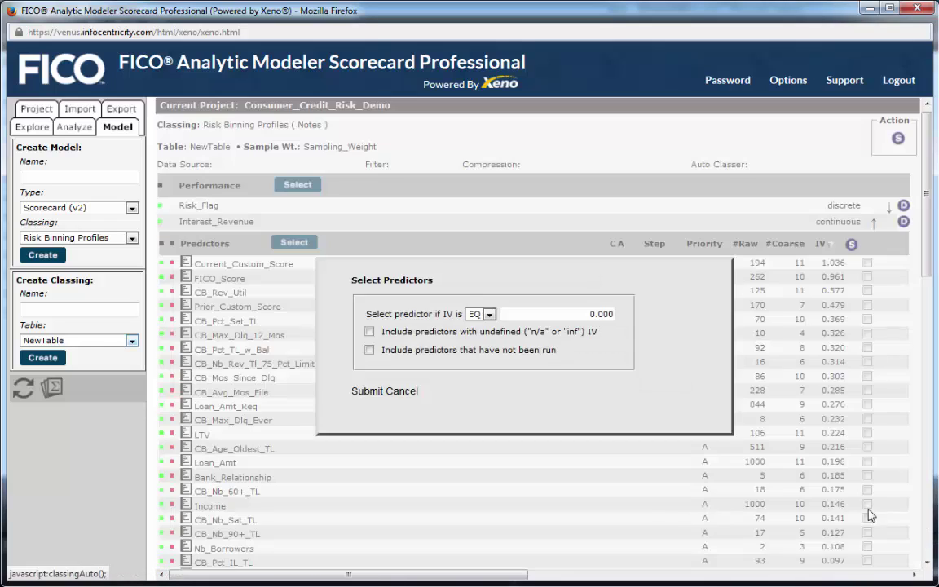
pyautogui.click(489, 314)
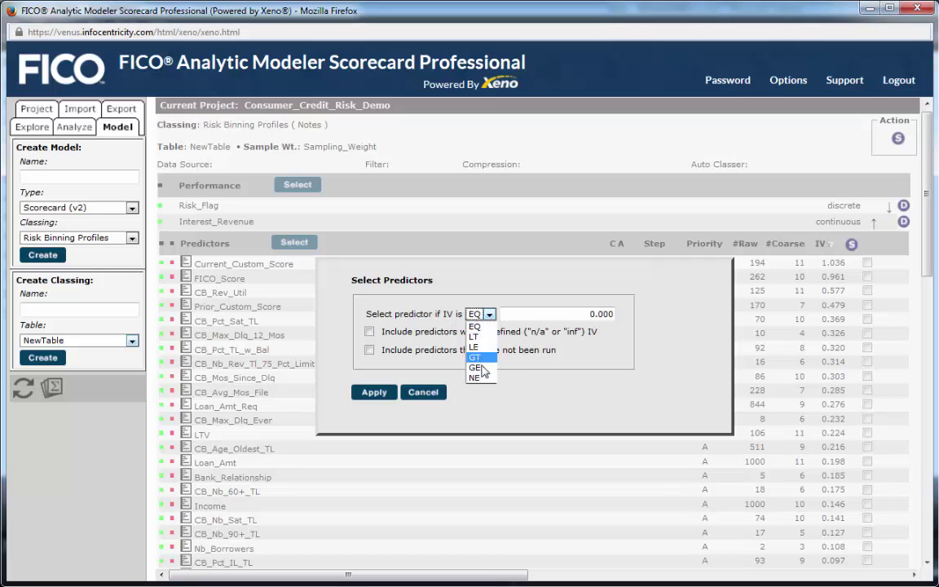
pyautogui.click(475, 366)
pyautogui.moveTo(516, 313); pyautogui.dragTo(611, 310)
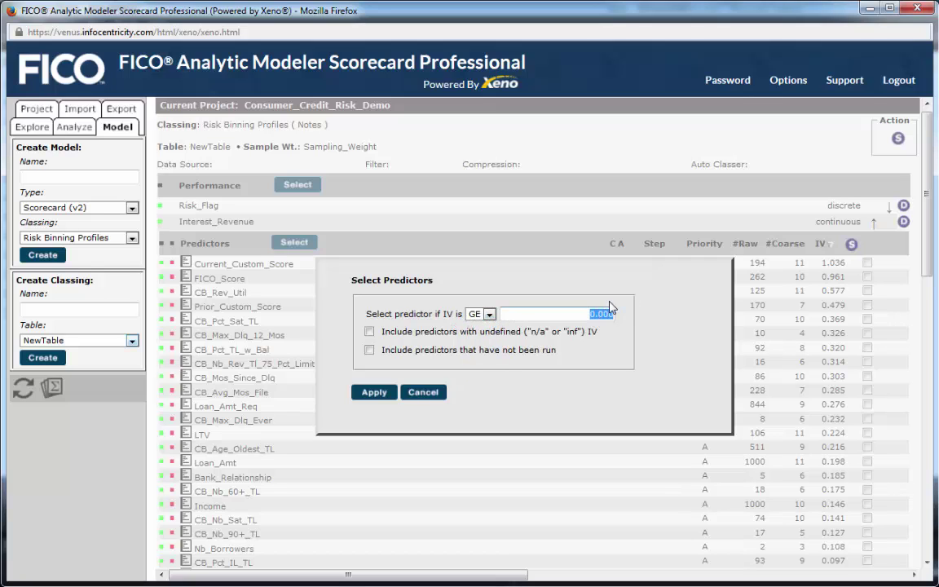
pyautogui.write('.005')
pyautogui.click(522, 328)
pyautogui.click(373, 393)
pyautogui.click(902, 259)
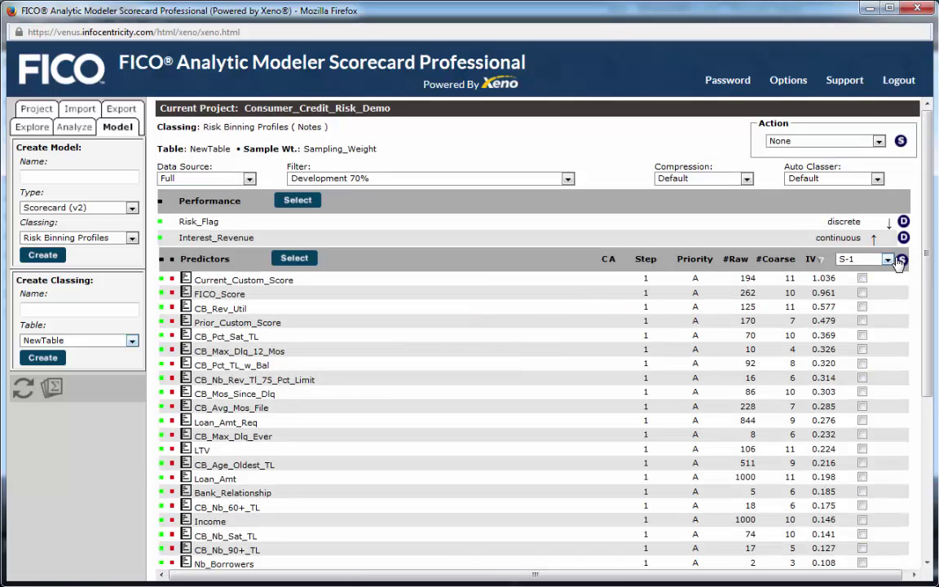
# Move Current_Custom_Score, FICO_Score and Prior_Custom_Score to step 2
pyautogui.scroll(-2, 890, 291)
pyautogui.click(862, 190)
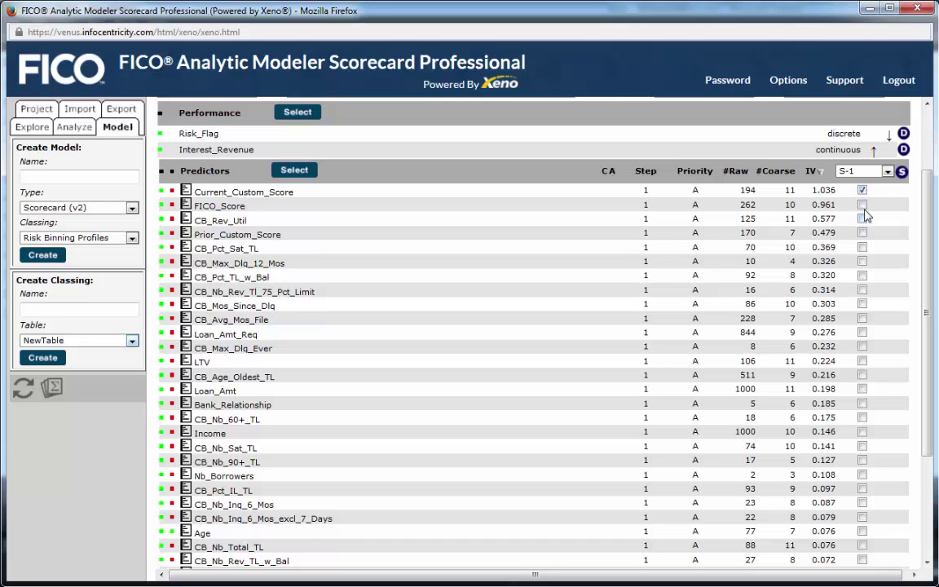
pyautogui.click(862, 205)
pyautogui.click(862, 232)
pyautogui.click(887, 172)
pyautogui.click(890, 200)
pyautogui.click(902, 172)
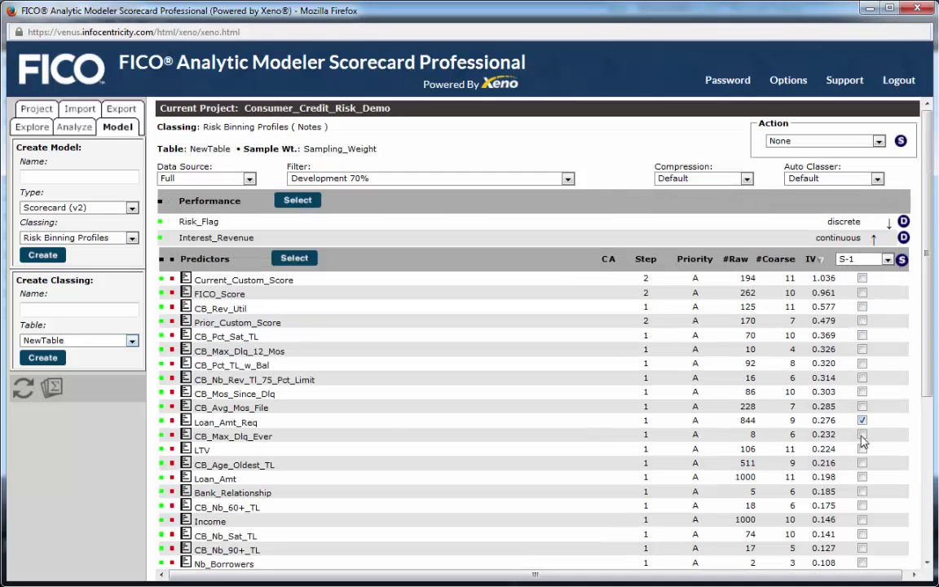
# Give Loan_Amt and Loan_Amt_Req priority B
pyautogui.click(862, 478)
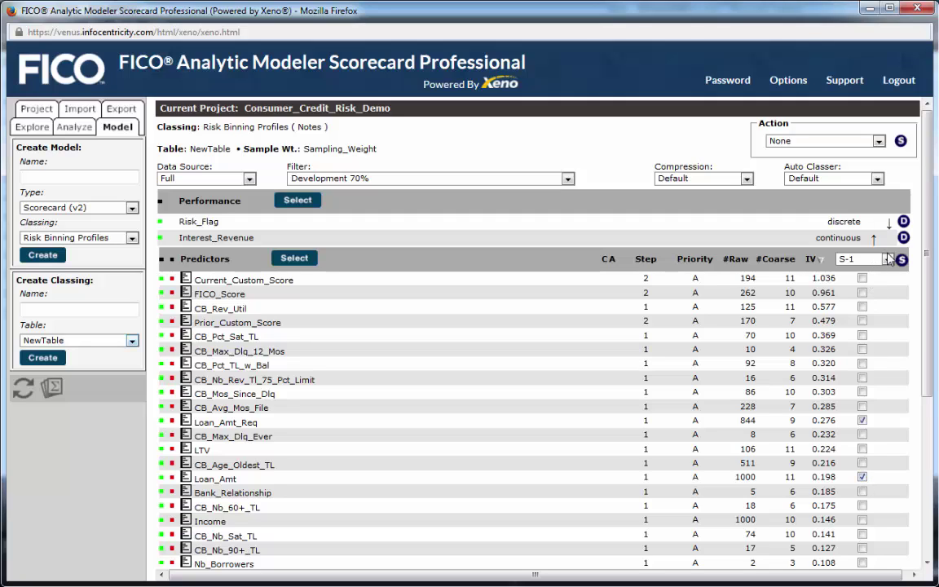
pyautogui.click(887, 259)
pyautogui.click(892, 342)
pyautogui.click(902, 261)
pyautogui.moveTo(925, 346); pyautogui.dragTo(922, 458)
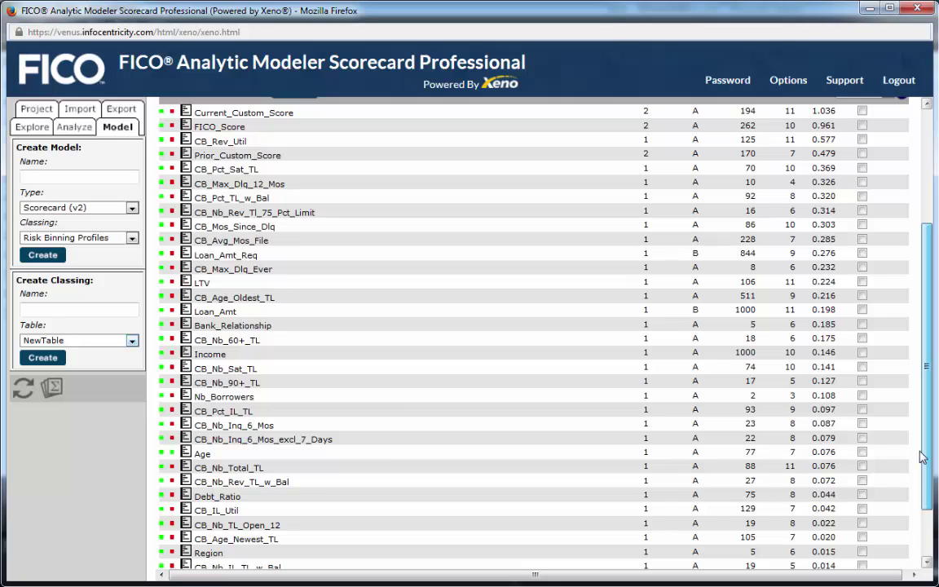
pyautogui.scroll(5, 690, 291)
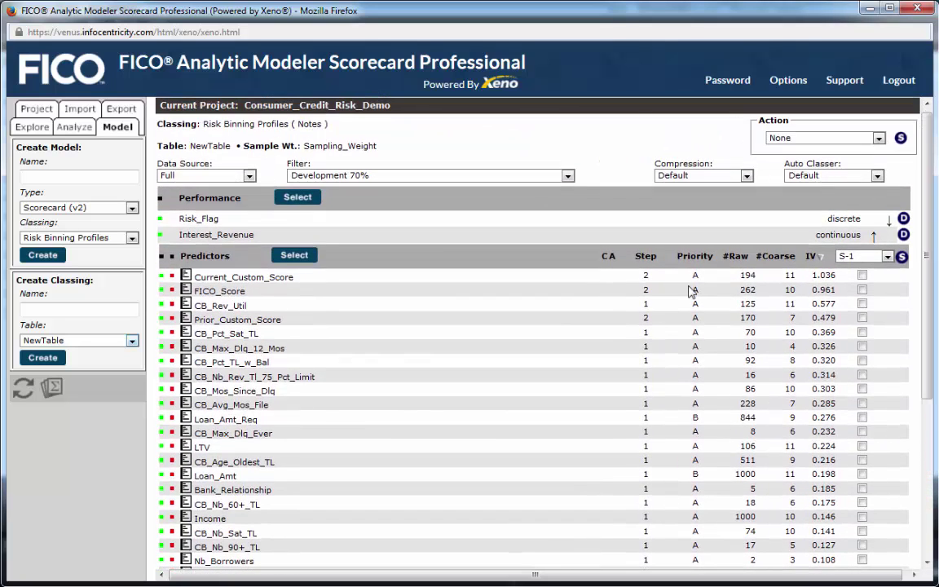
# Create a new scorecard model named Risk Model
pyautogui.click(52, 386)
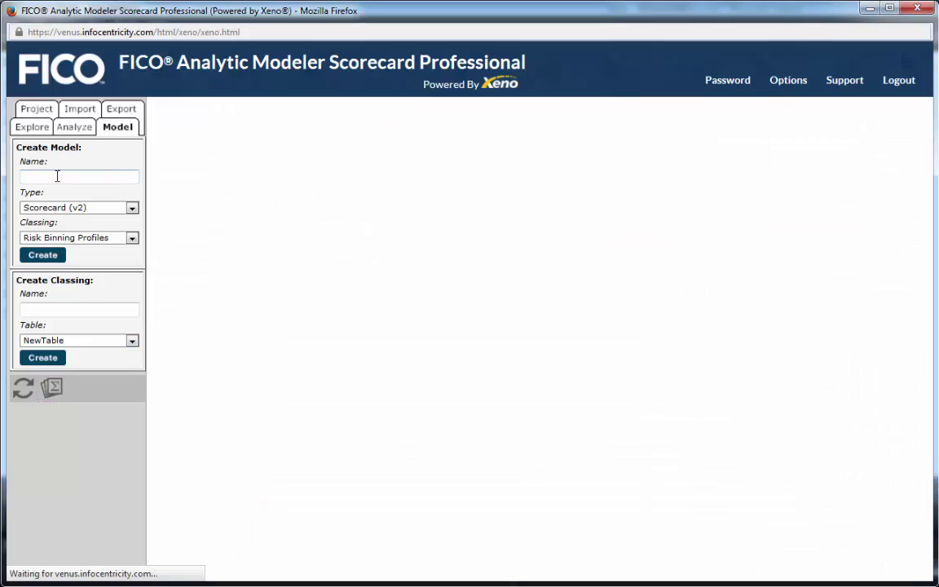
pyautogui.click(57, 176)
pyautogui.write('Risk')
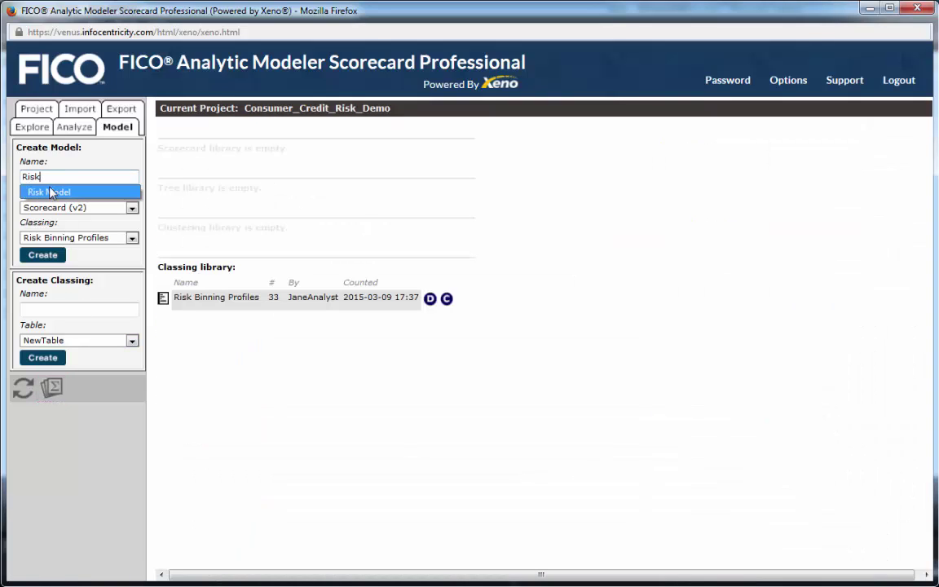
pyautogui.click(51, 193)
pyautogui.click(43, 255)
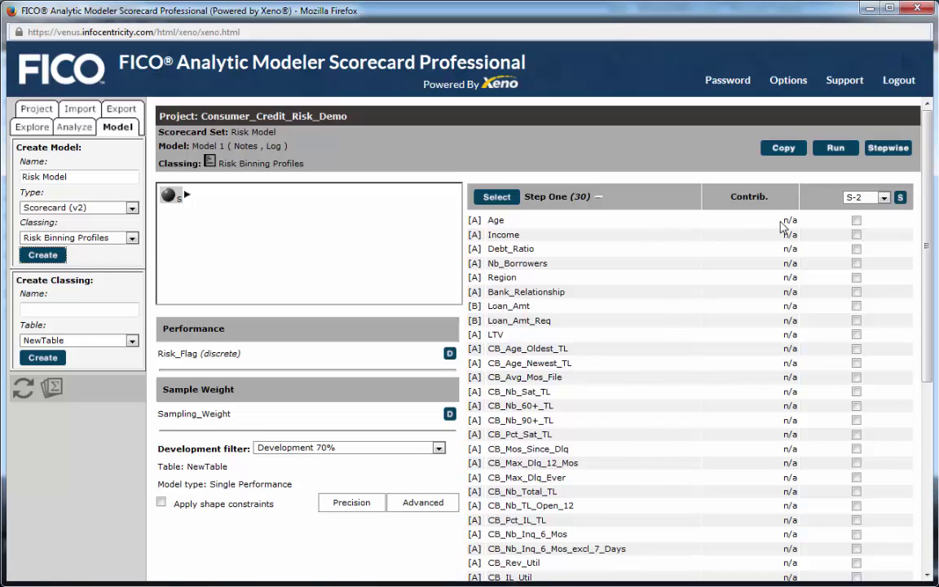
# Start the model's stepwise run, check its log, and open a new model note
pyautogui.click(889, 148)
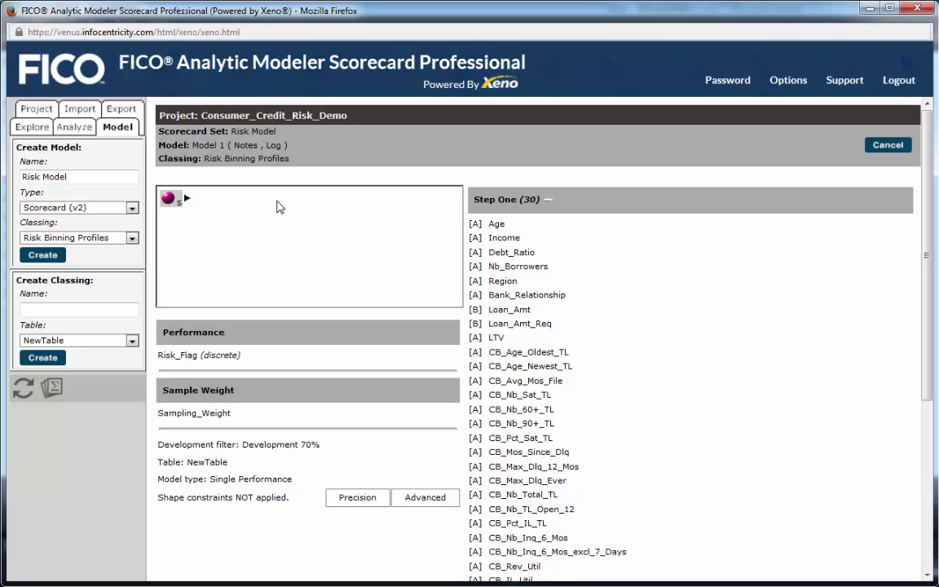
pyautogui.click(277, 145)
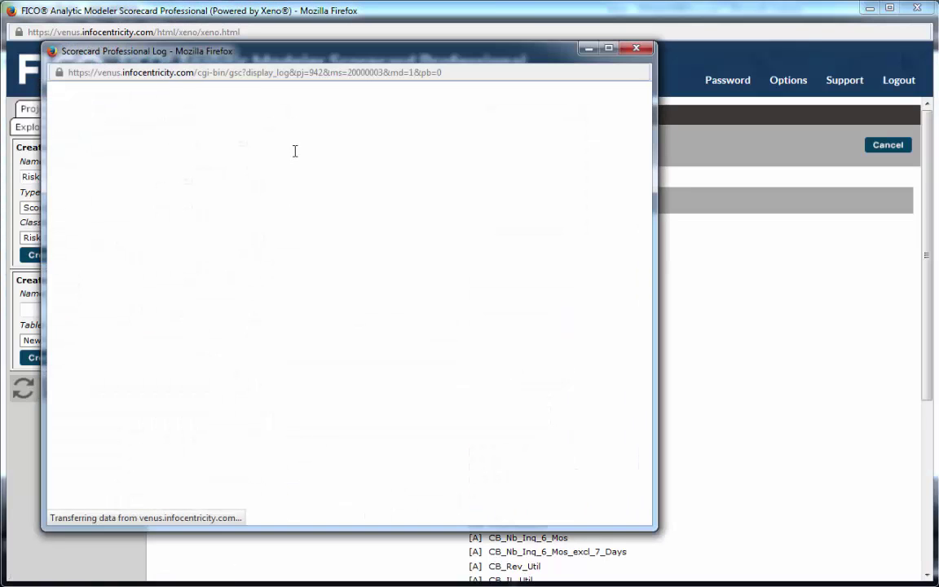
pyautogui.click(587, 48)
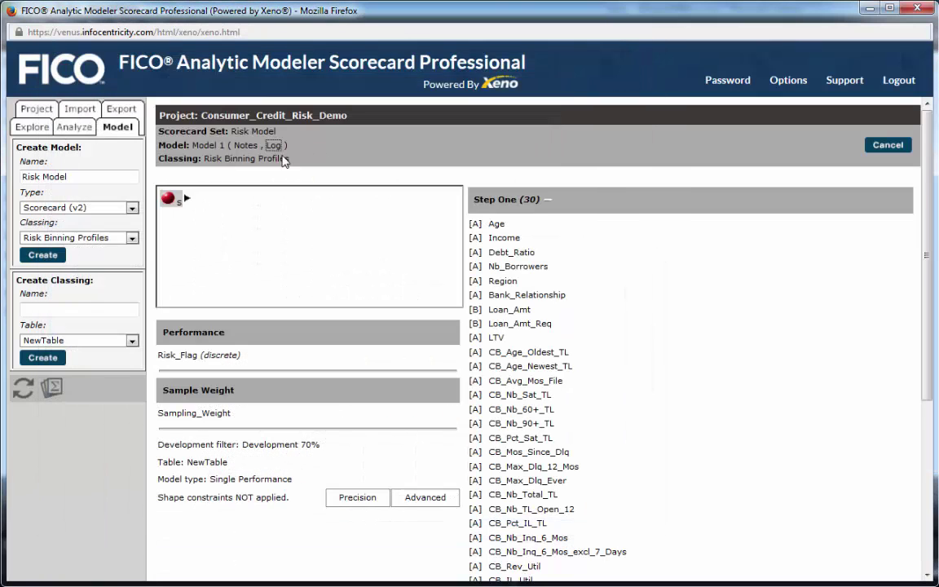
pyautogui.click(243, 148)
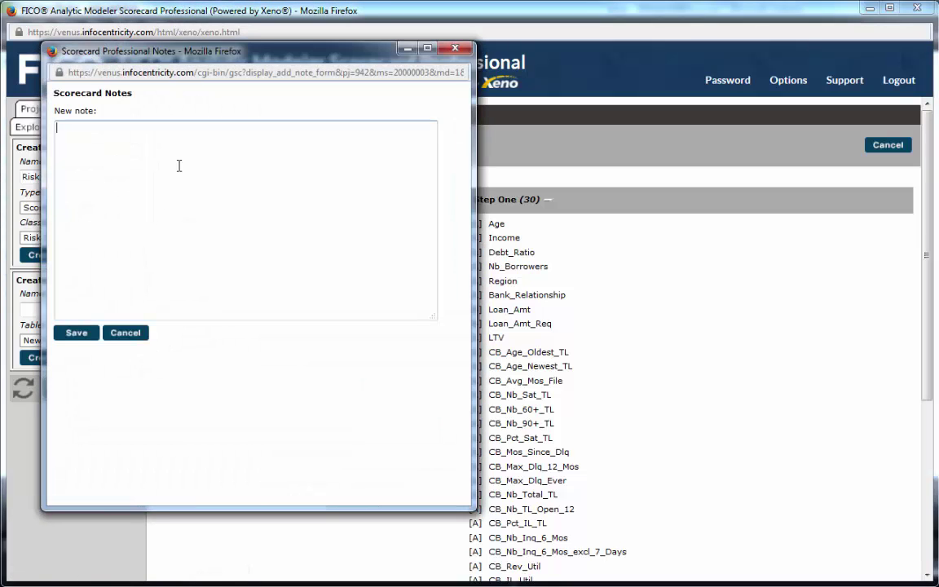
# Enter 'my no' as the model note and save it
pyautogui.write('my no')
pyautogui.click(79, 332)
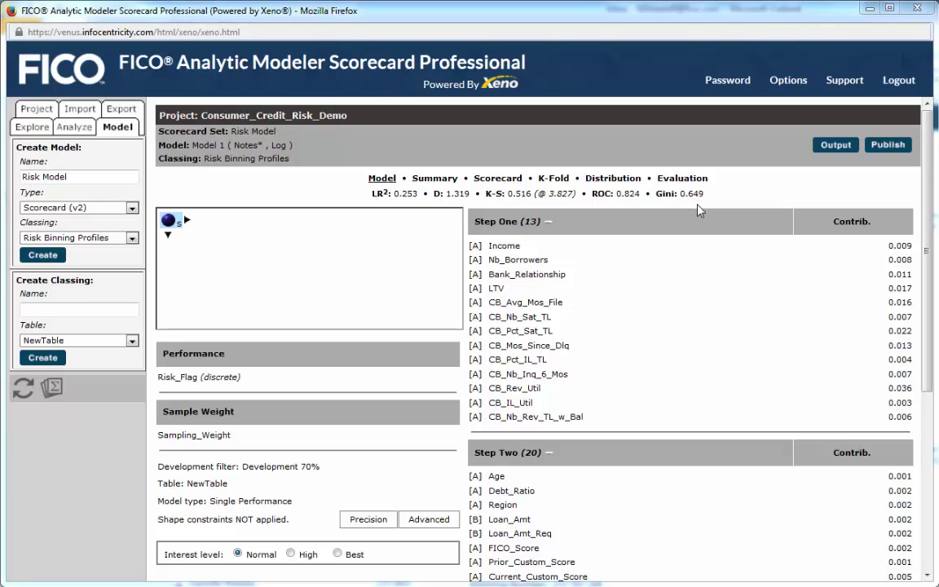
# Sort Step One and Step Two predictors by contribution, then view the model Summary
pyautogui.click(848, 222)
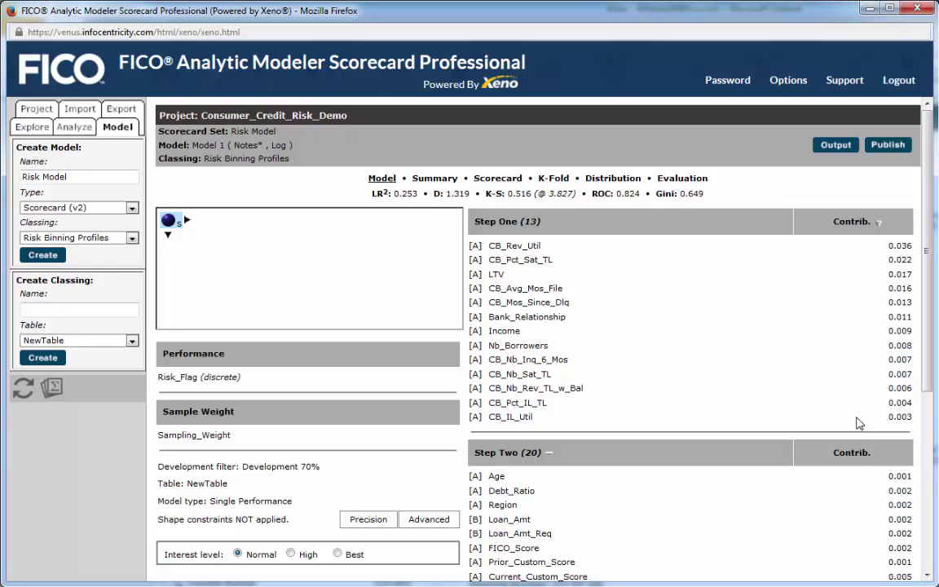
pyautogui.click(852, 453)
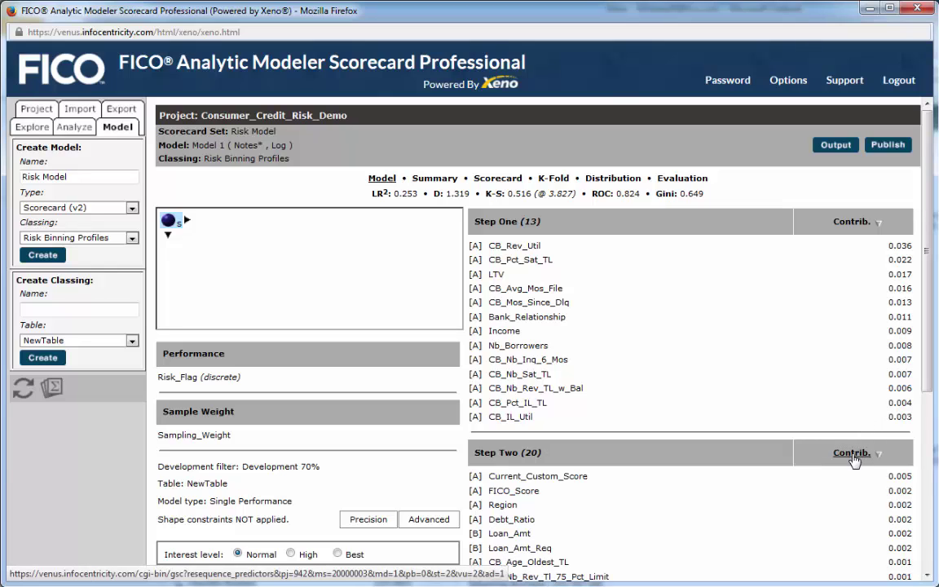
pyautogui.scroll(-3, 847, 478)
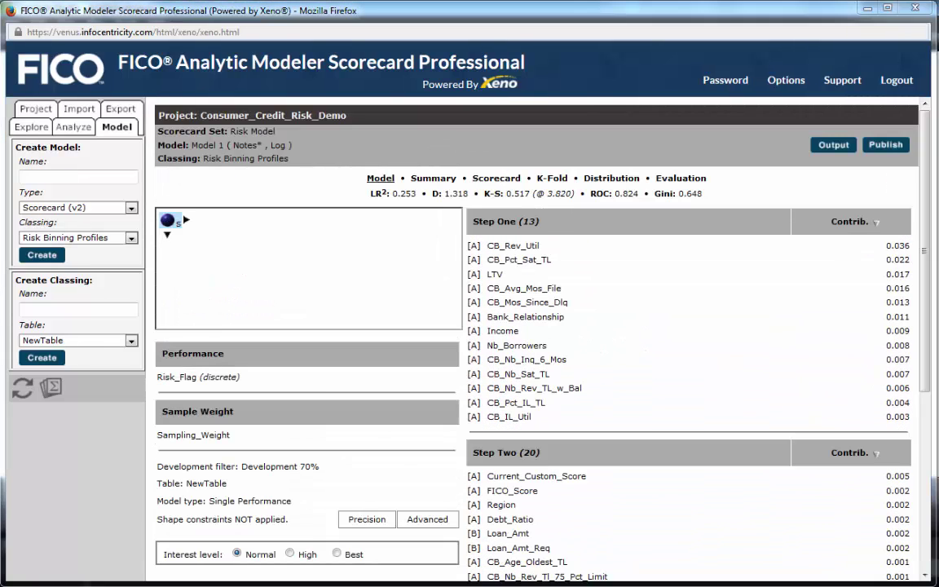
pyautogui.click(431, 179)
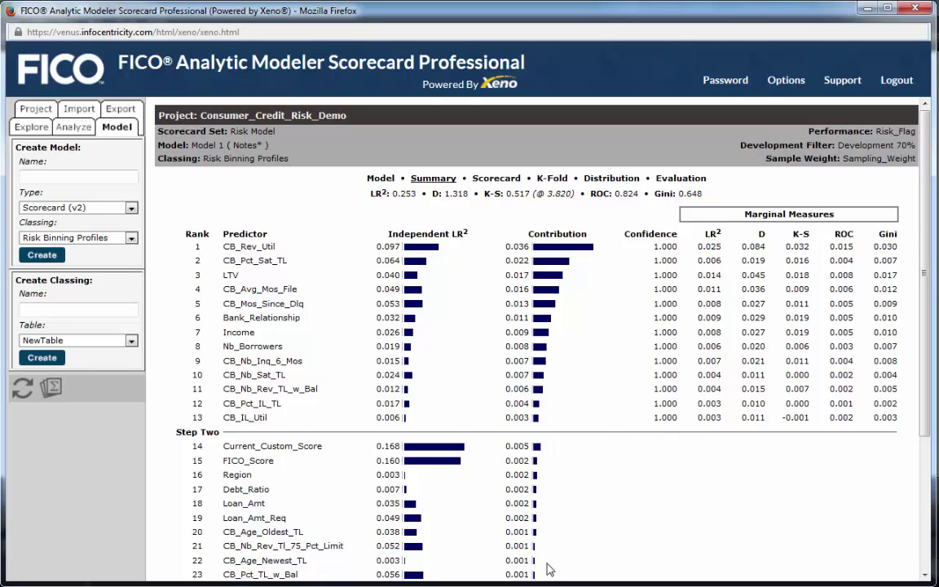
pyautogui.scroll(-3, 924, 530)
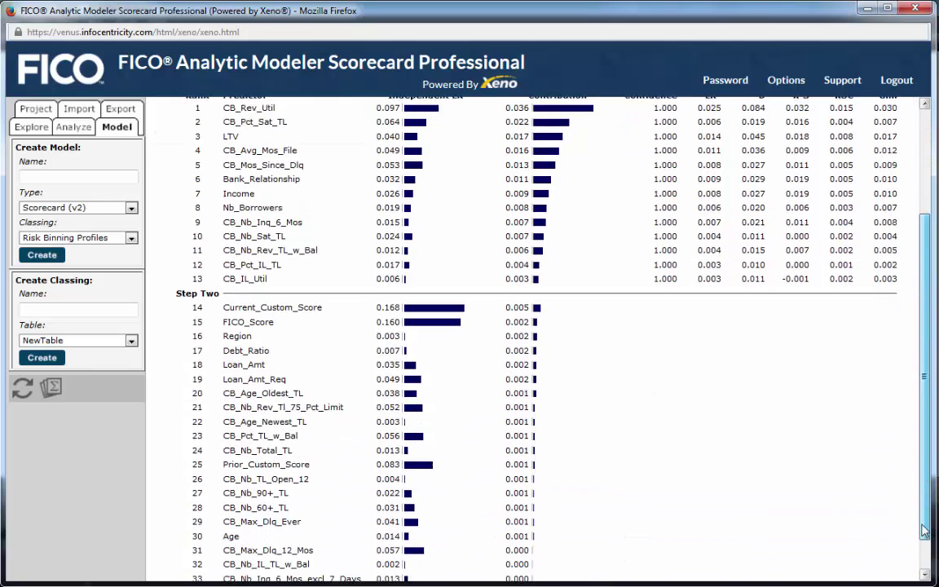
pyautogui.moveTo(924, 530); pyautogui.dragTo(923, 415)
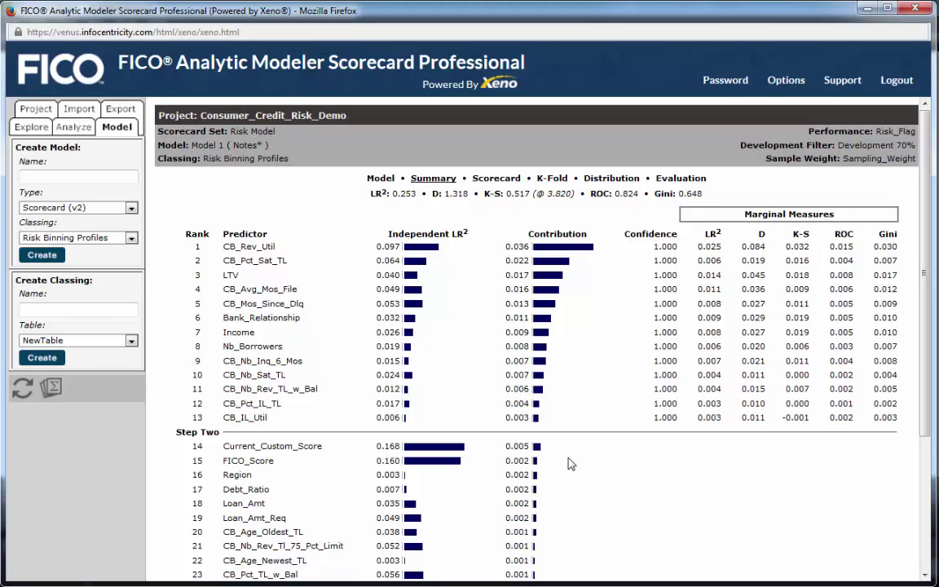
# Add a Percentage total column and a percentage histogram to the scorecard bin tables
pyautogui.click(488, 179)
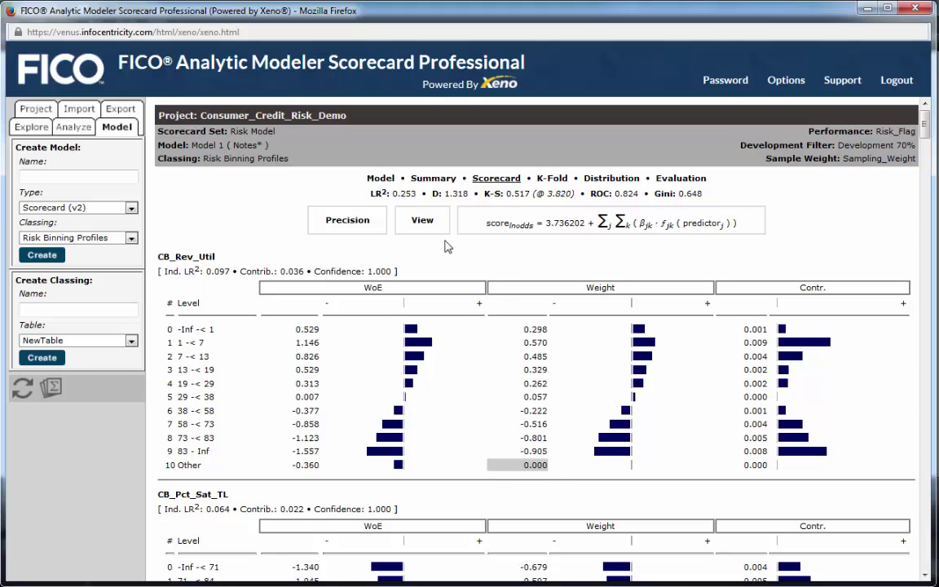
pyautogui.click(422, 220)
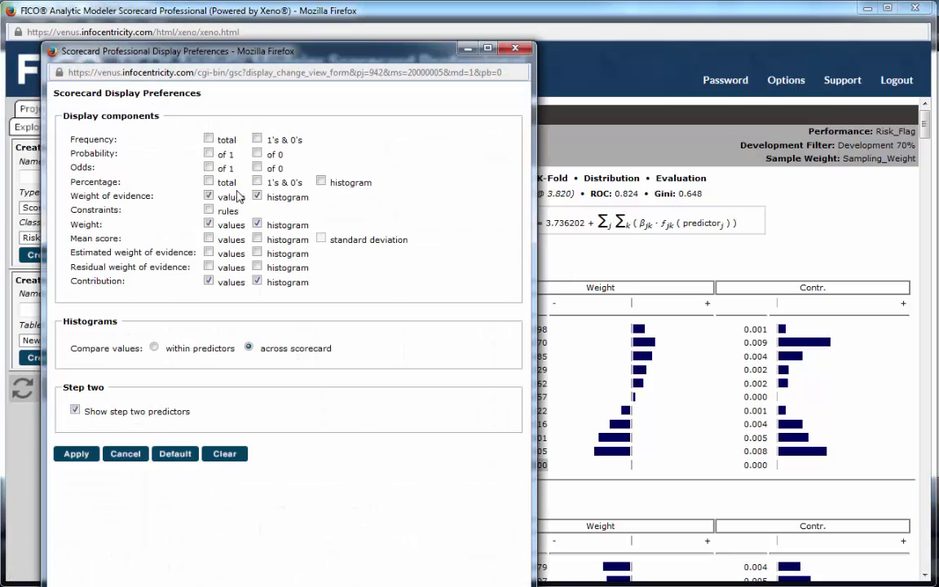
pyautogui.click(208, 181)
pyautogui.click(321, 182)
pyautogui.click(76, 453)
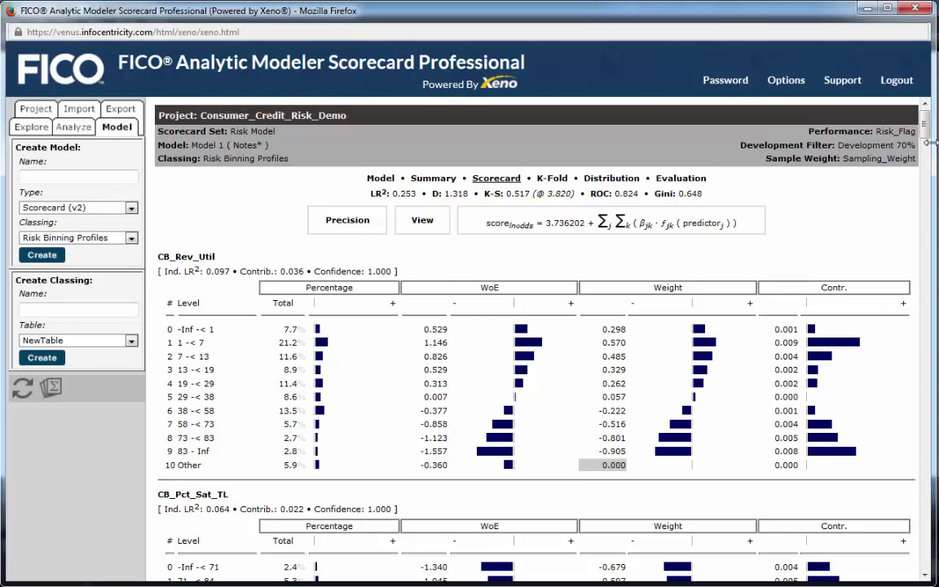
pyautogui.scroll(-15, 832, 513)
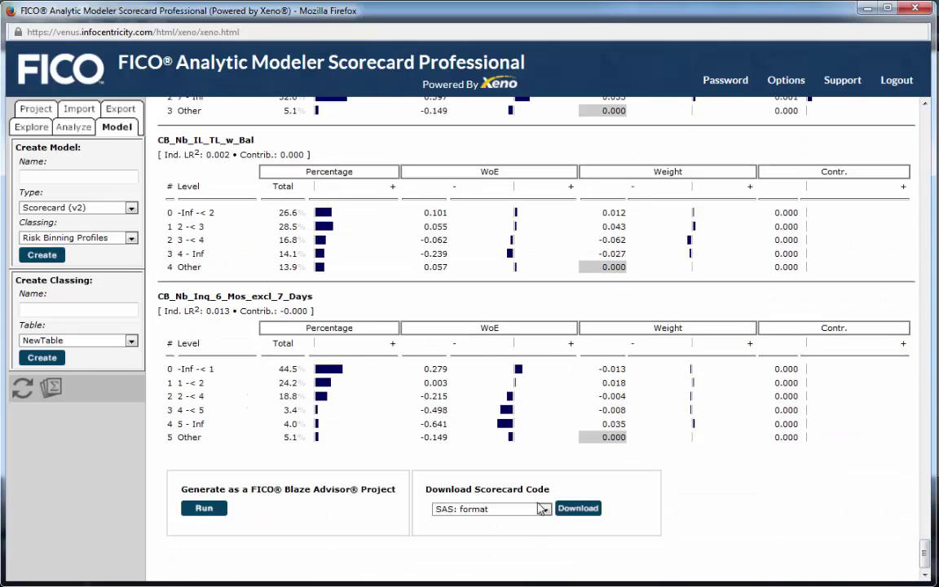
pyautogui.click(547, 512)
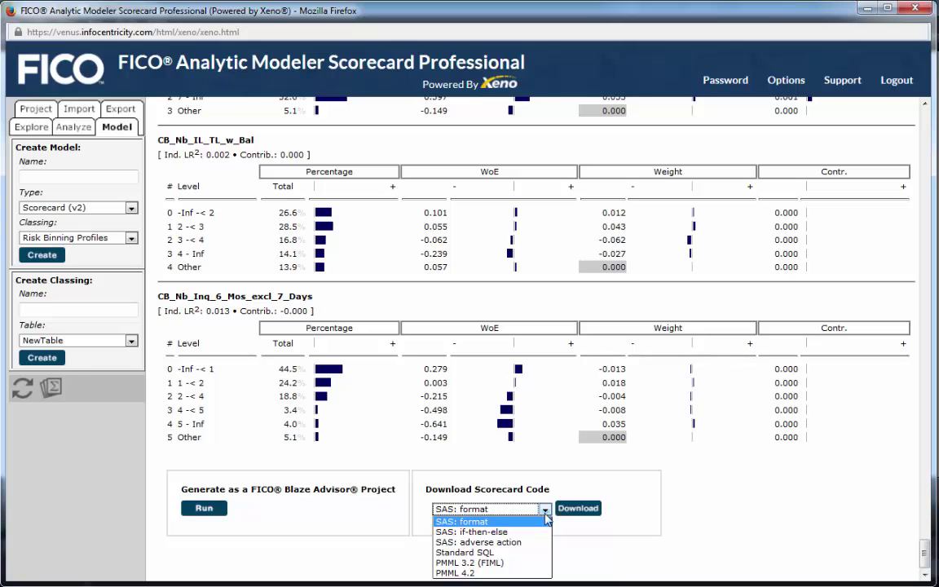
pyautogui.click(489, 573)
pyautogui.click(577, 509)
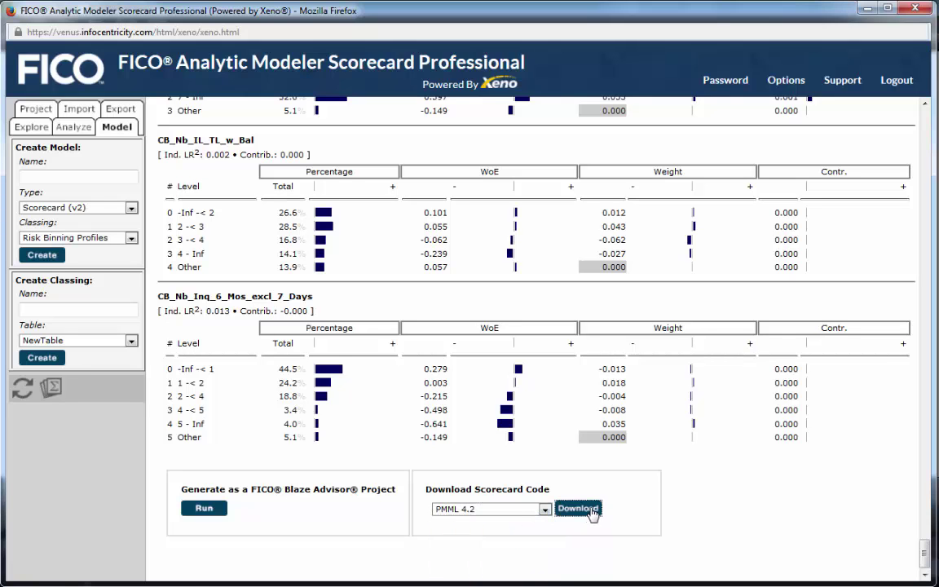
pyautogui.click(393, 441)
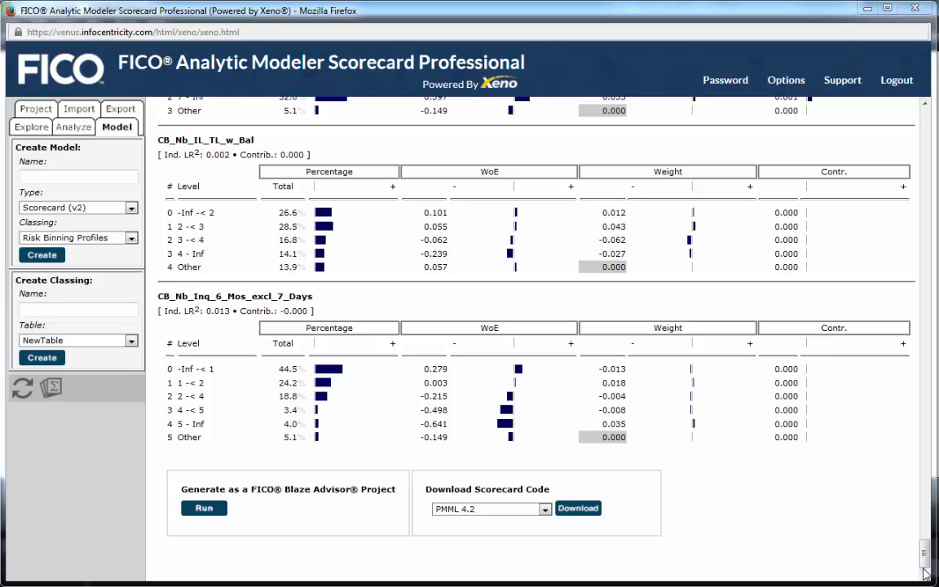
pyautogui.scroll(20, 833, 510)
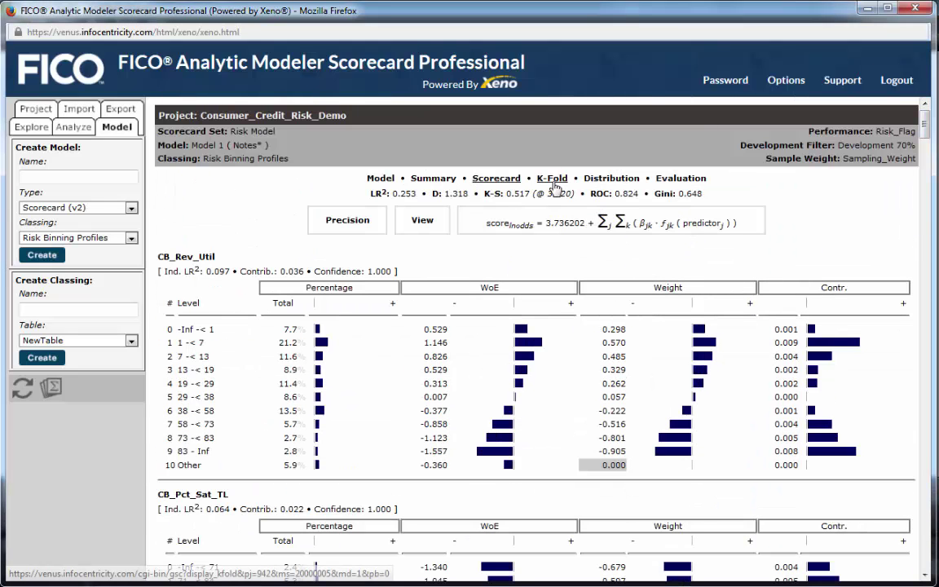
# Review Model 1's K-Fold LR², D, K-S and ROC charts, then show its score distribution
pyautogui.click(552, 177)
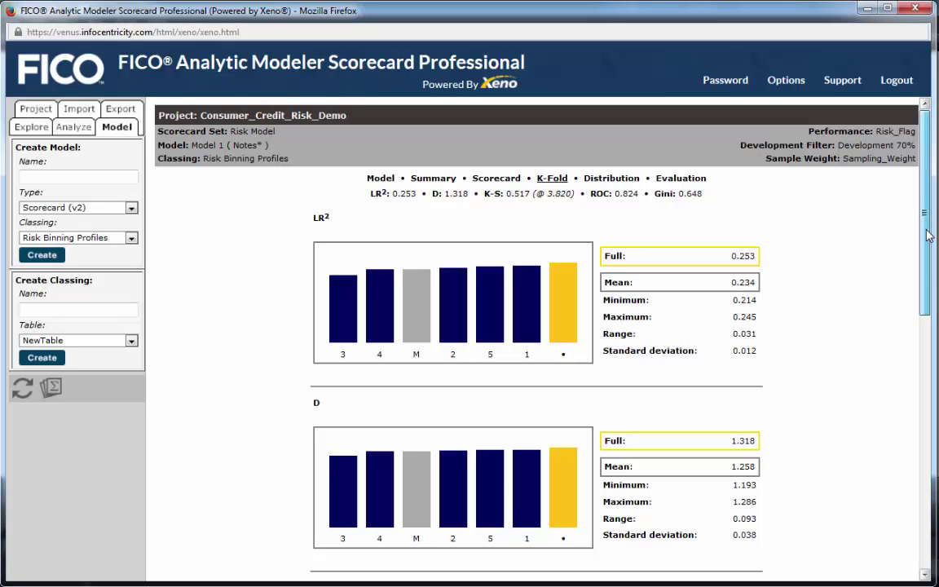
pyautogui.moveTo(925, 235); pyautogui.dragTo(895, 524)
pyautogui.press('Home')
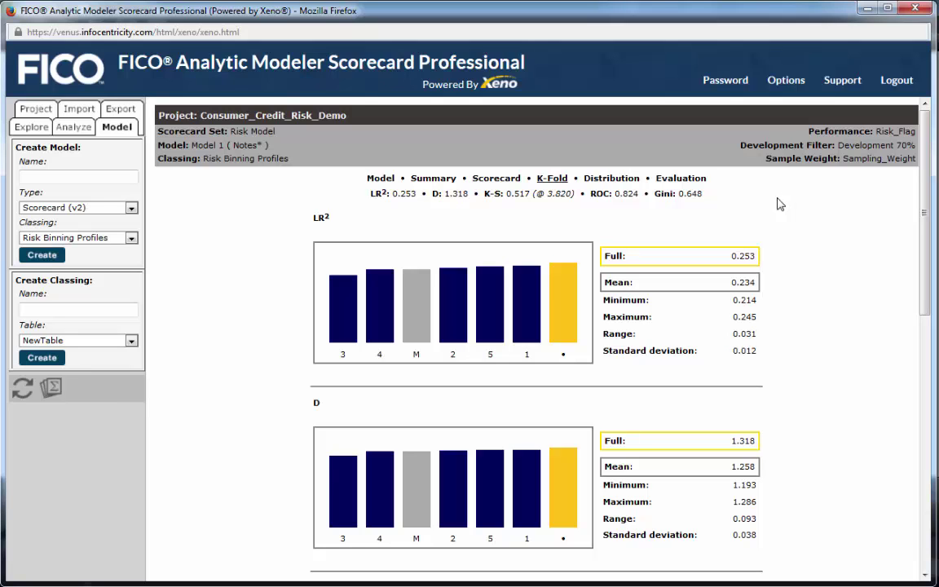
pyautogui.click(610, 180)
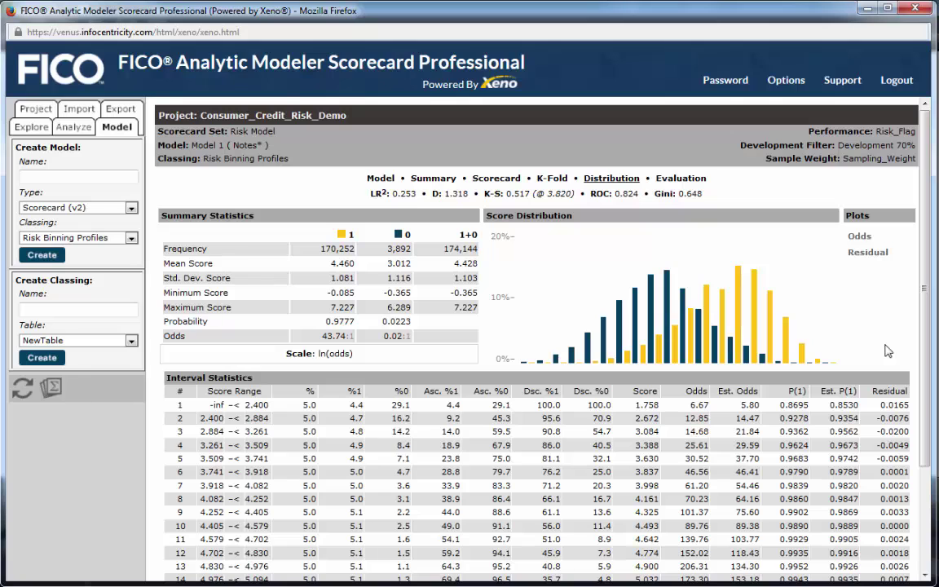
pyautogui.click(852, 235)
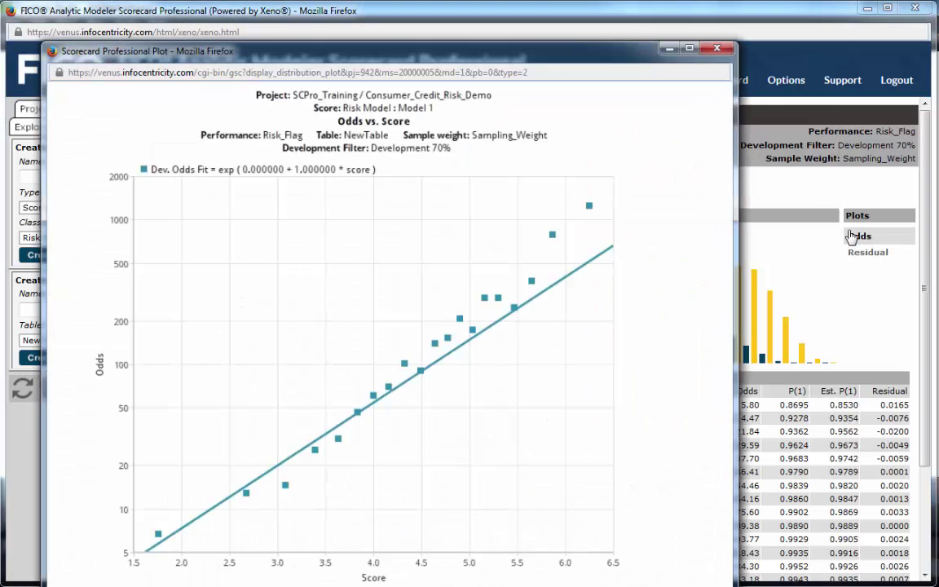
pyautogui.click(854, 260)
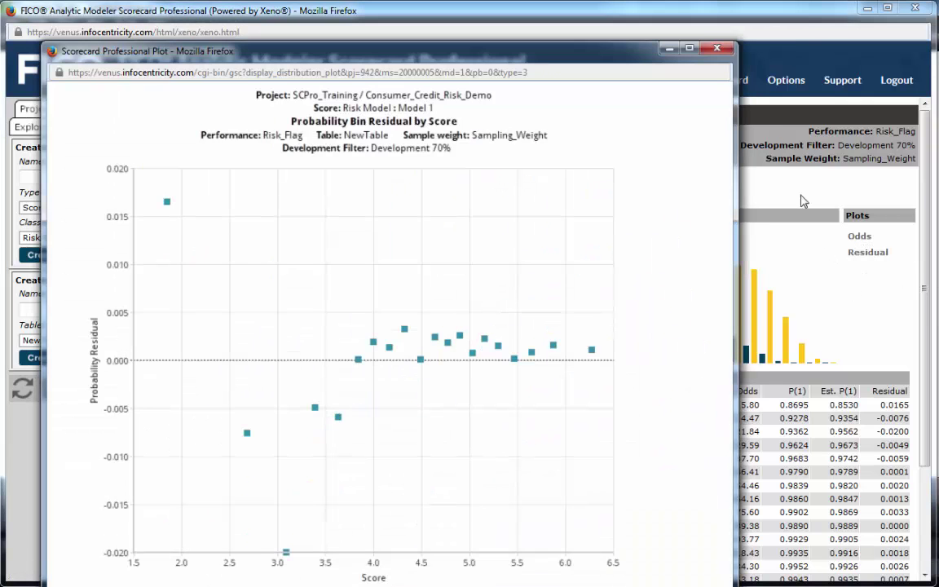
pyautogui.click(716, 51)
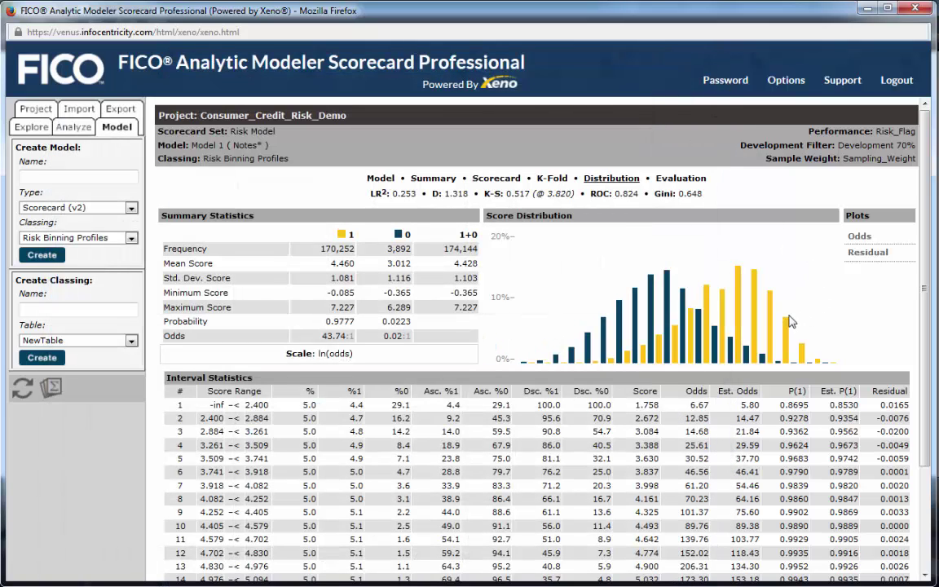
# Rescale Model 1's scores to a specified PDO of 20 at score 200
pyautogui.click(320, 355)
pyautogui.moveTo(295, 178); pyautogui.dragTo(344, 176)
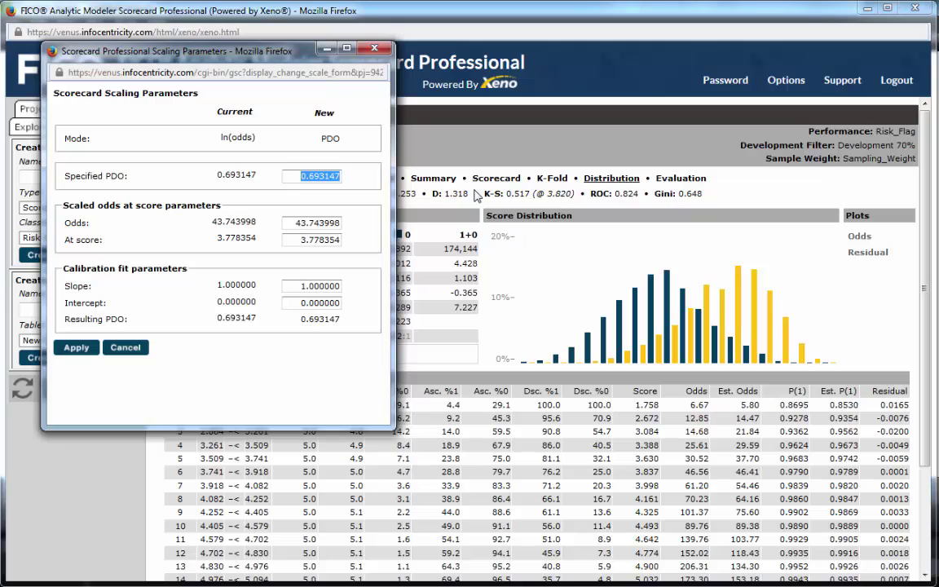
pyautogui.write('20')
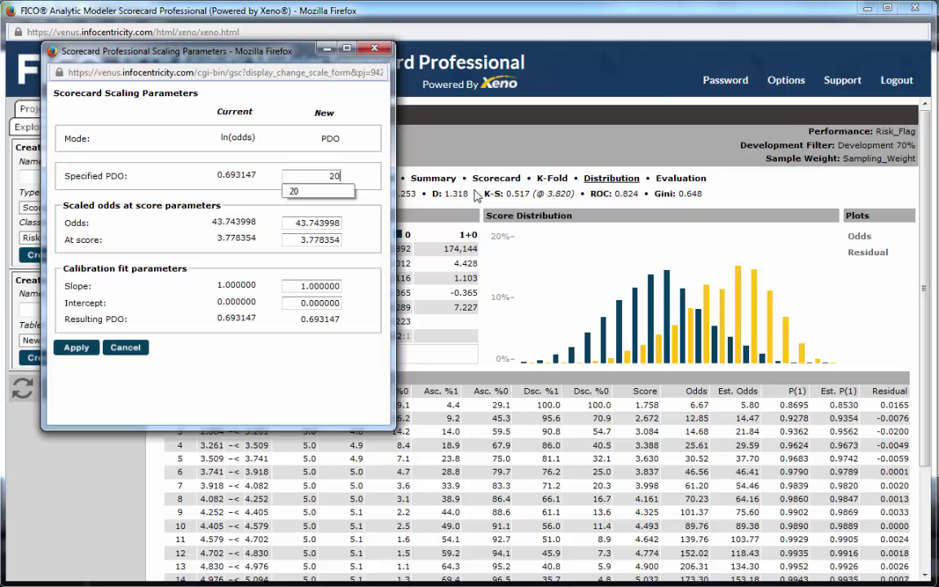
pyautogui.click(352, 190)
pyautogui.moveTo(300, 241); pyautogui.dragTo(350, 240)
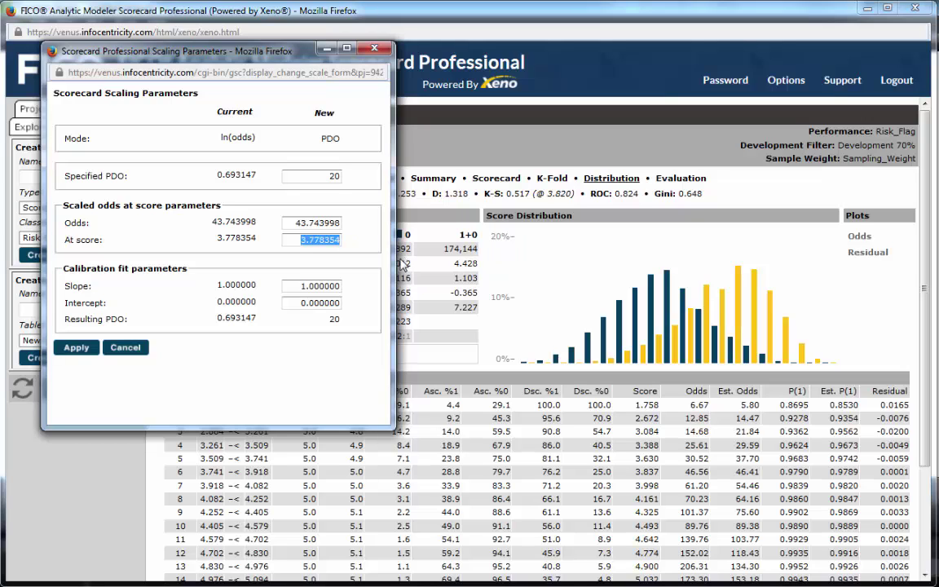
pyautogui.write('200')
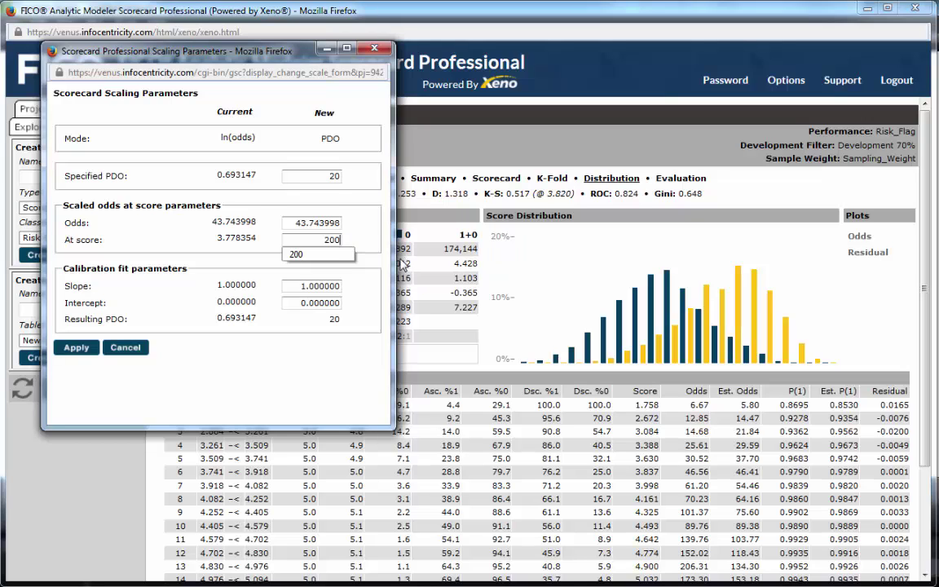
pyautogui.click(352, 239)
pyautogui.click(75, 348)
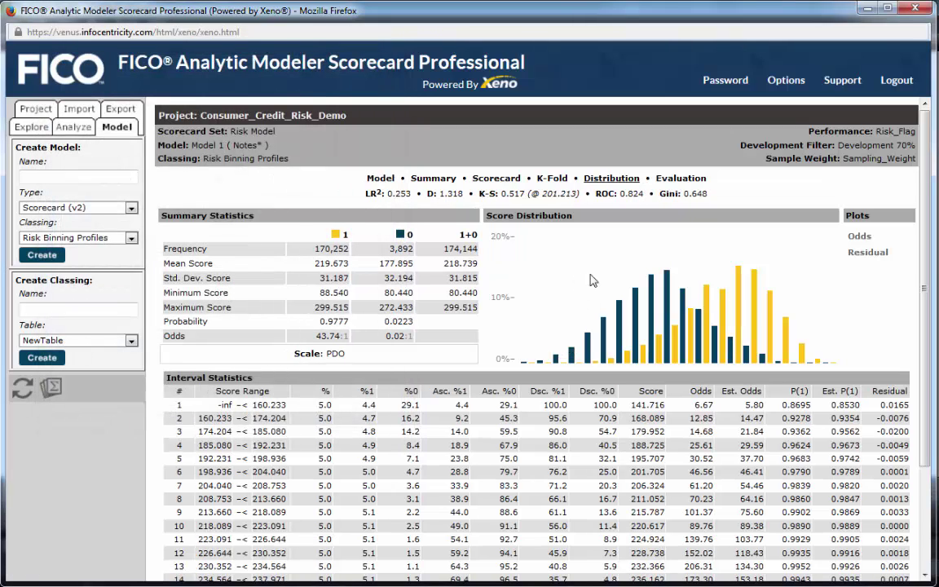
# Evaluate Model 1 on the Validation 30% filter and review its ROC and odds-versus-score plots
pyautogui.click(684, 184)
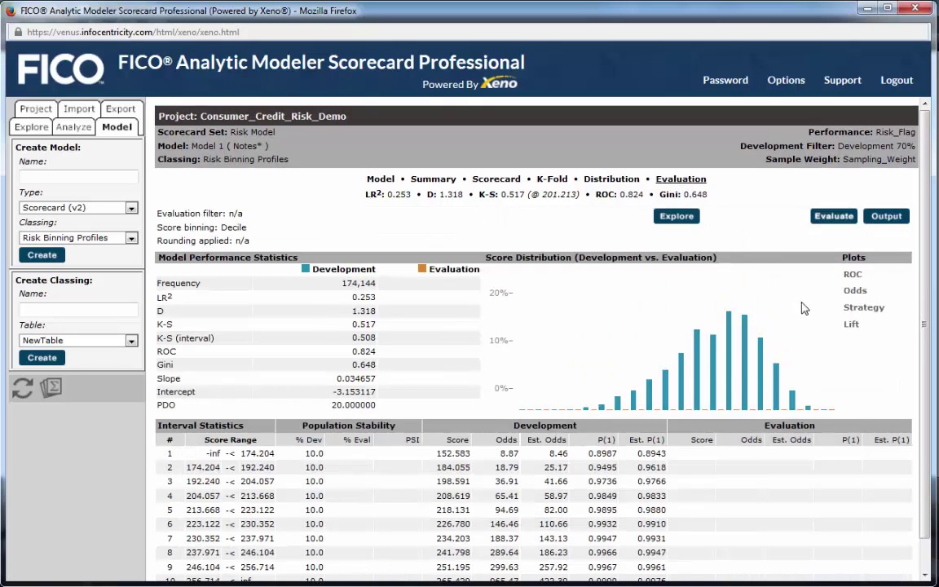
pyautogui.click(833, 217)
pyautogui.click(693, 283)
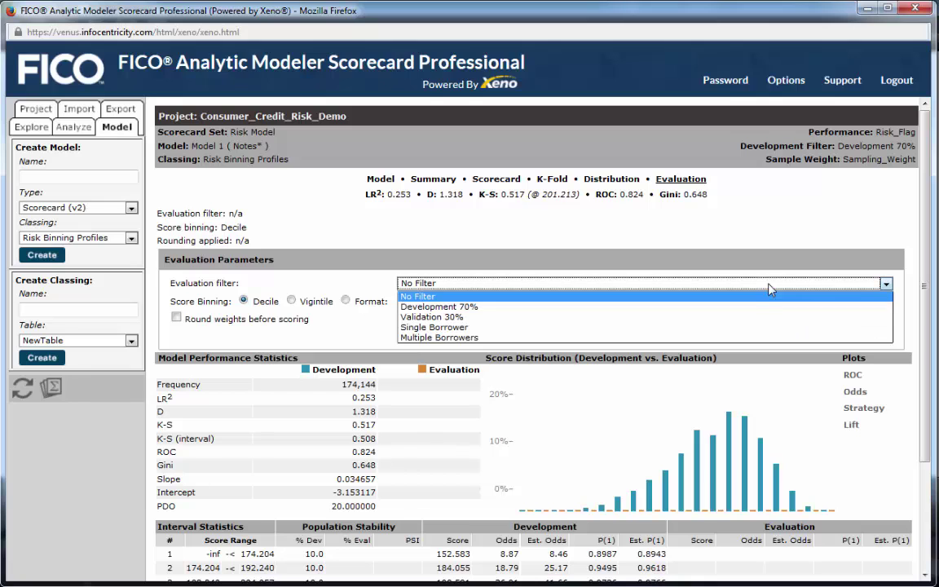
pyautogui.click(747, 320)
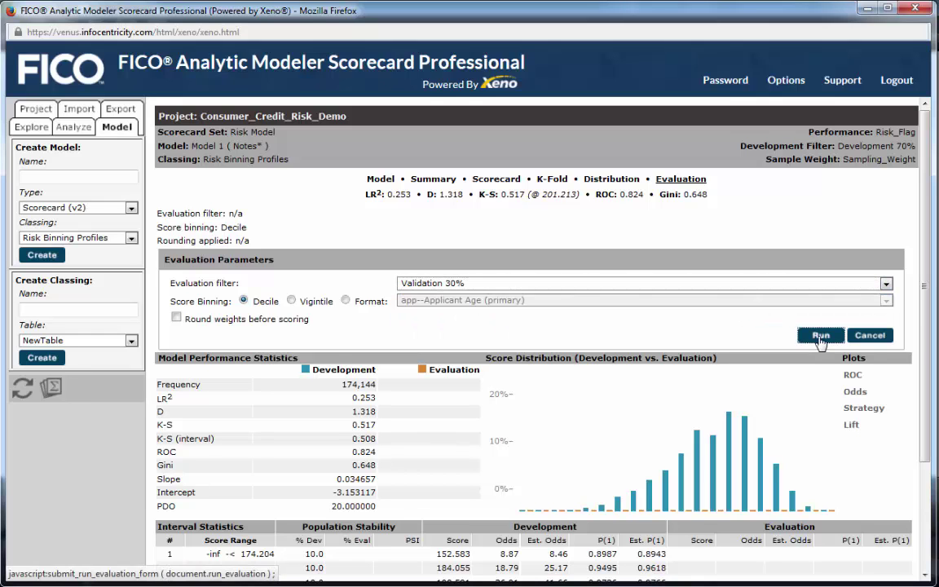
pyautogui.click(832, 338)
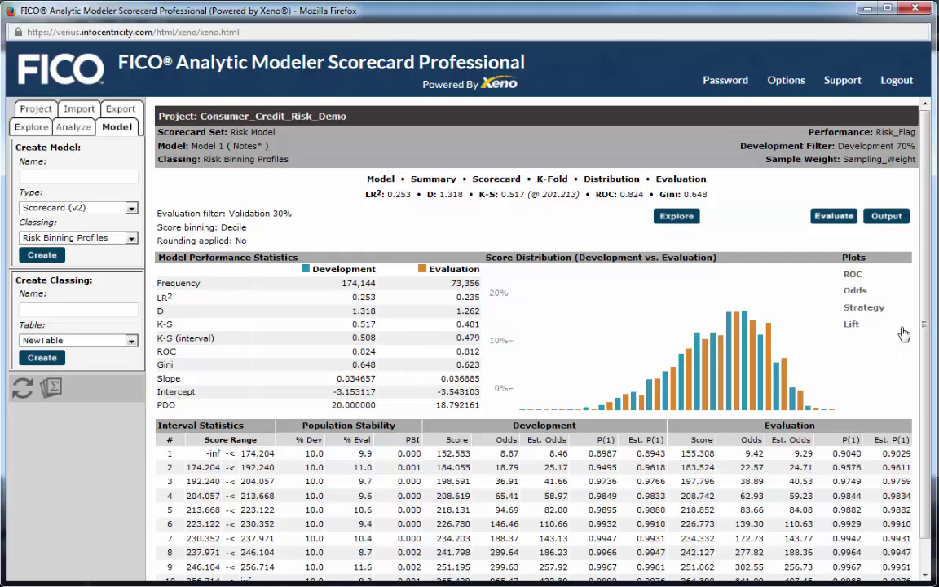
pyautogui.click(877, 278)
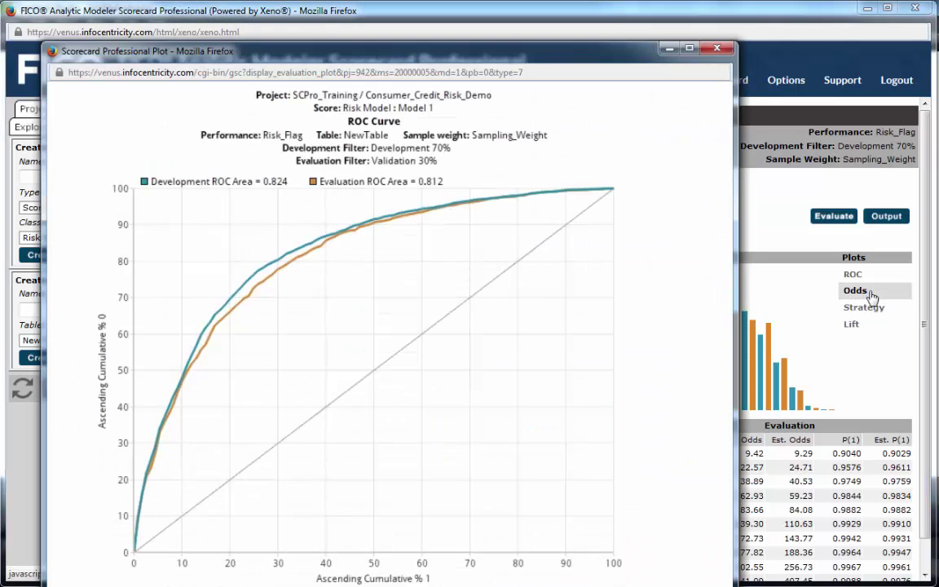
pyautogui.click(870, 292)
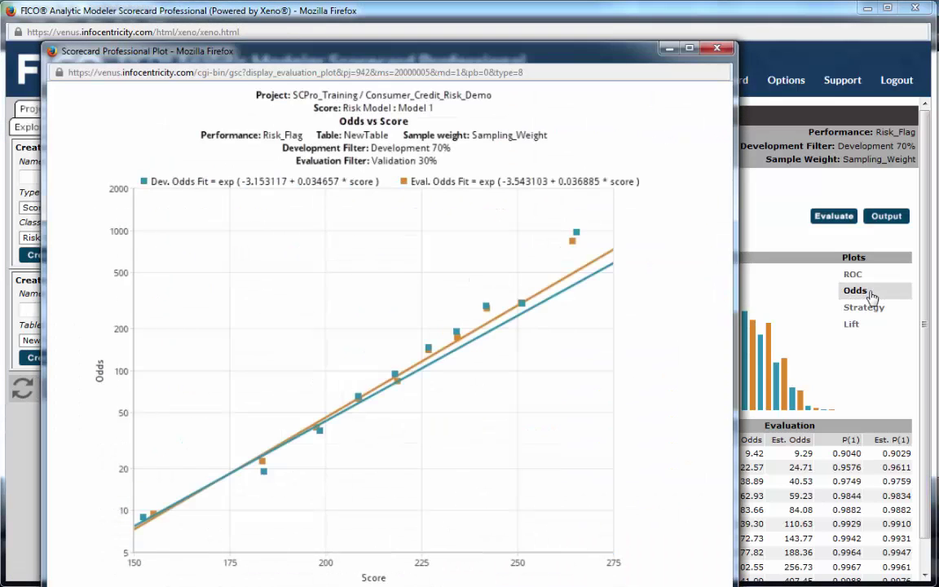
pyautogui.click(717, 49)
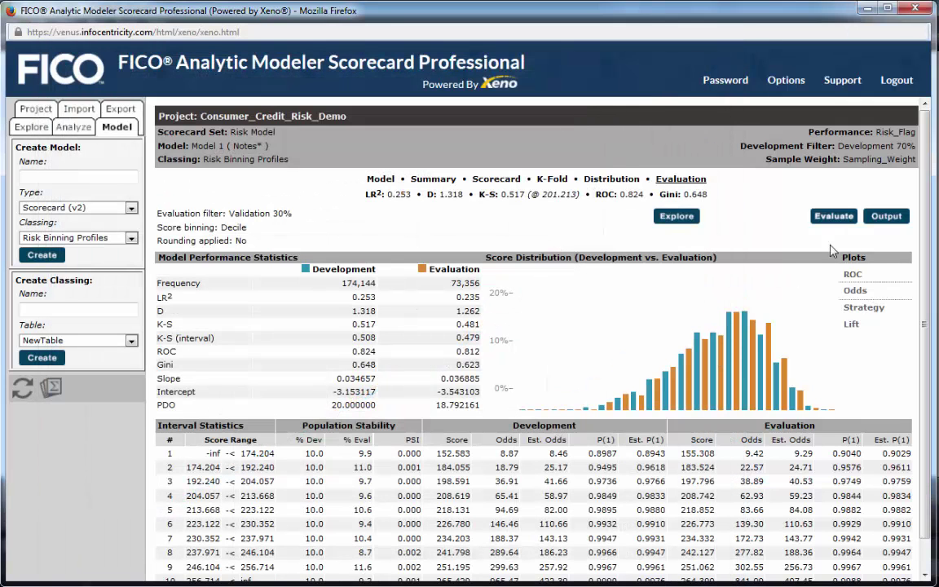
# Evaluate Model 1 on the Single Borrower filter and export the results to Excel
pyautogui.click(833, 216)
pyautogui.click(663, 286)
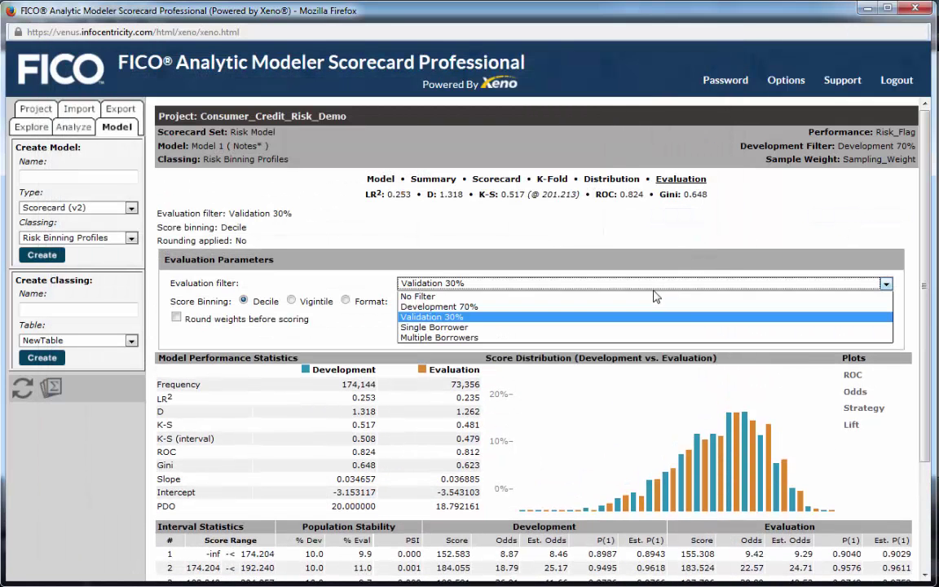
pyautogui.click(640, 328)
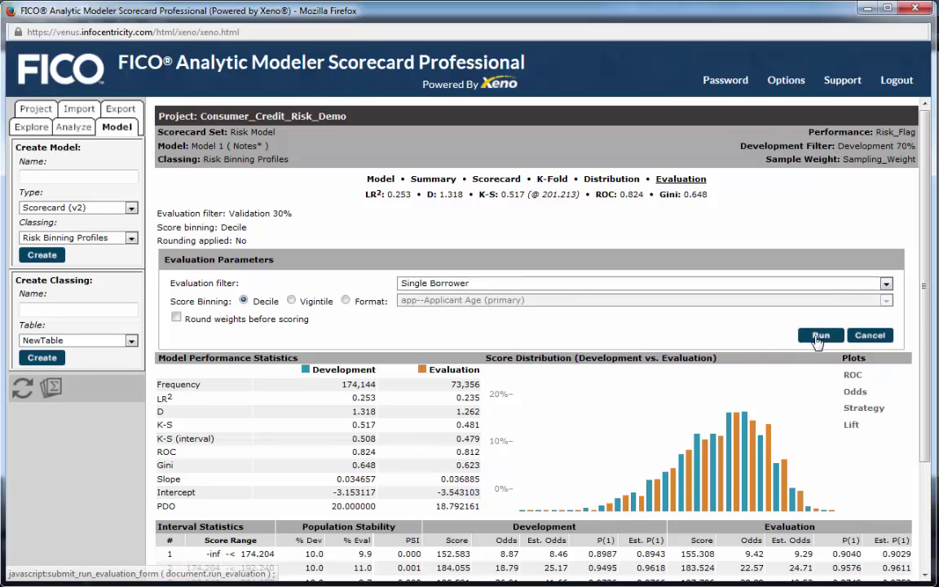
pyautogui.click(819, 336)
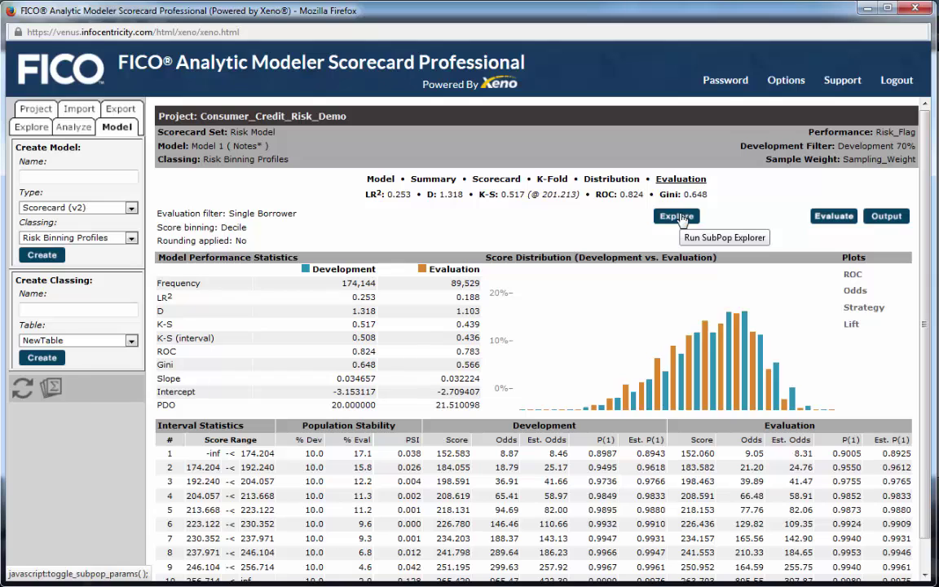
pyautogui.click(885, 218)
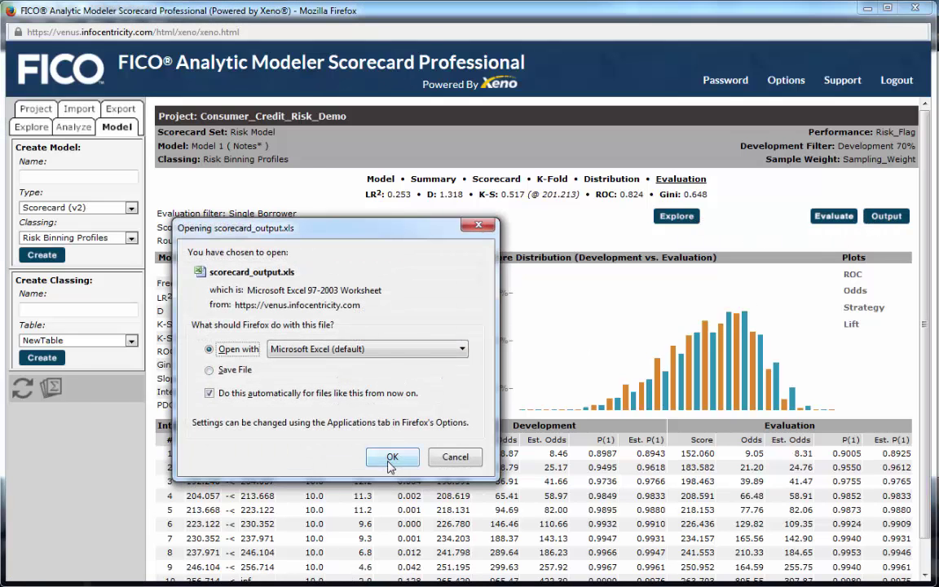
pyautogui.click(391, 461)
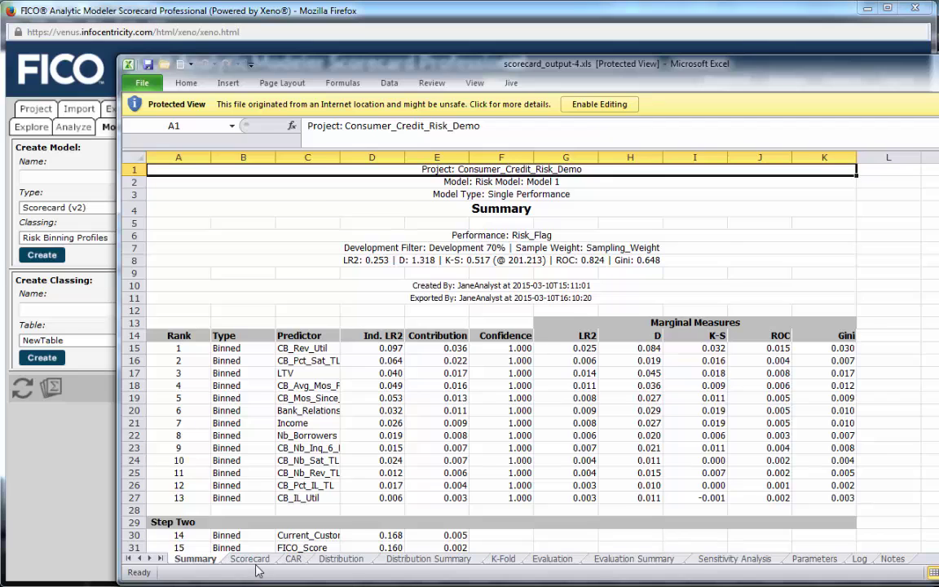
# Page through the exported workbook's Scorecard, CAR, Distribution, Distribution Summary, K-Fold, Evaluation and Evaluation Summary sheets
pyautogui.click(250, 559)
pyautogui.click(293, 559)
pyautogui.click(342, 559)
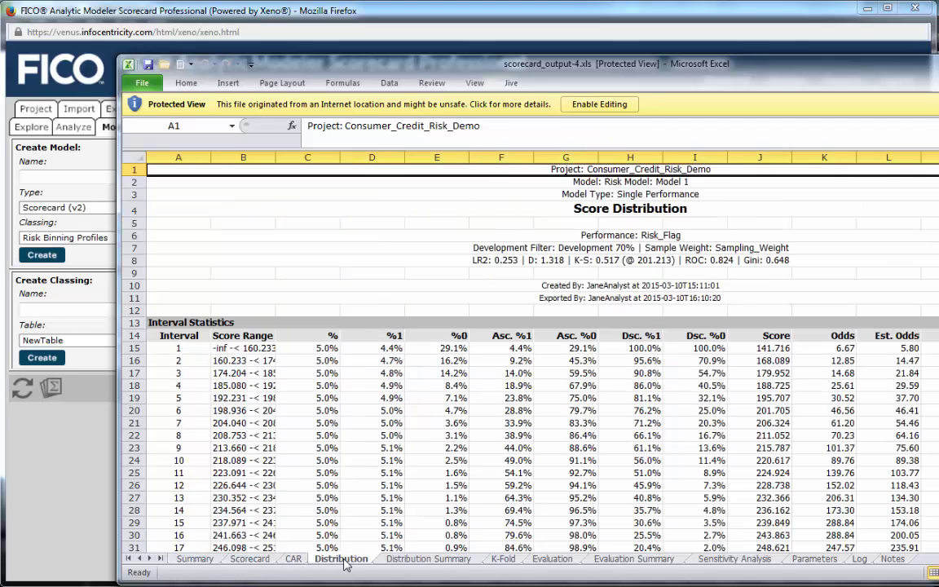
pyautogui.click(428, 560)
pyautogui.click(503, 559)
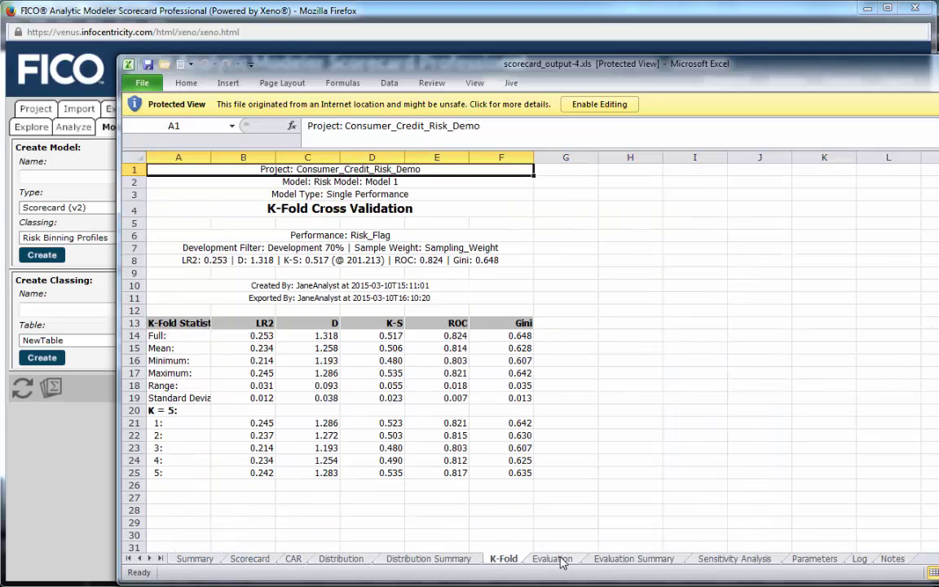
pyautogui.click(559, 561)
pyautogui.click(634, 560)
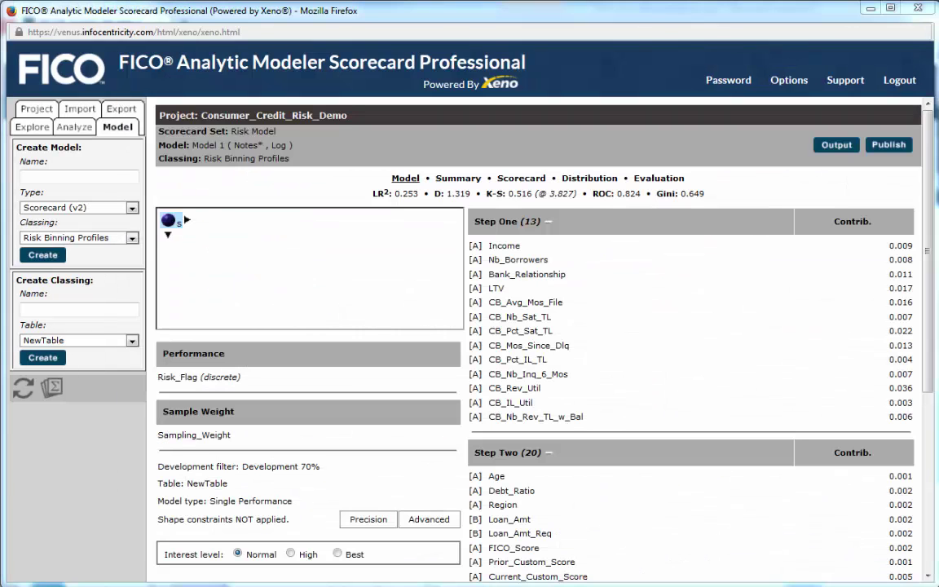
# Create child Model 2 from Model 1 and move Debt_Ratio from Step Two into Step One
pyautogui.click(186, 221)
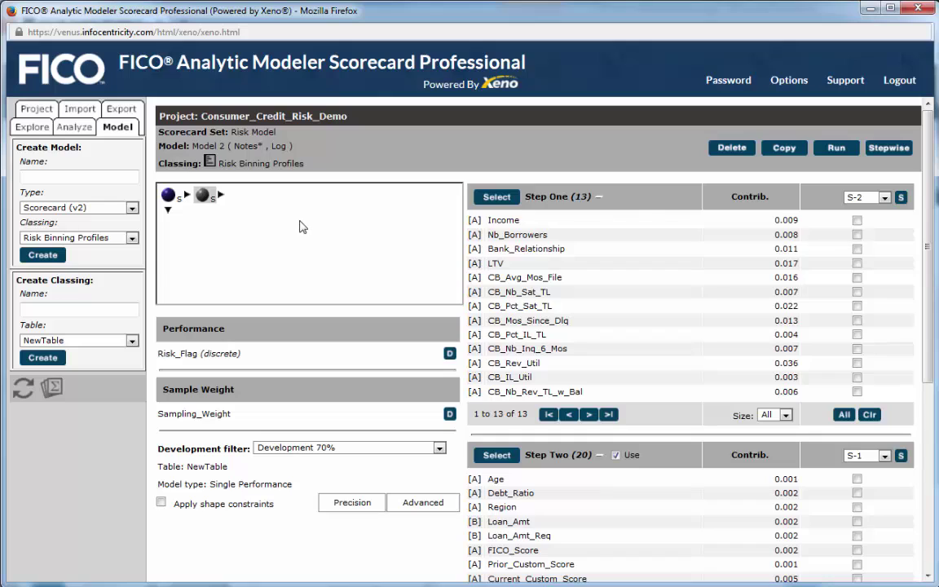
pyautogui.click(856, 493)
pyautogui.click(900, 455)
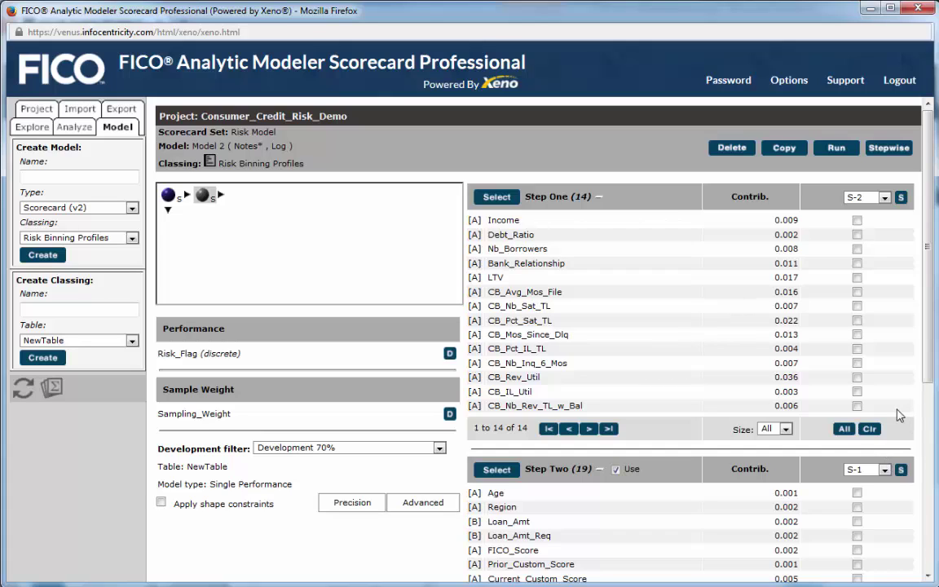
# Give LTV the C type tag and bring up Bank_Relationship's binning table
pyautogui.click(857, 278)
pyautogui.click(884, 197)
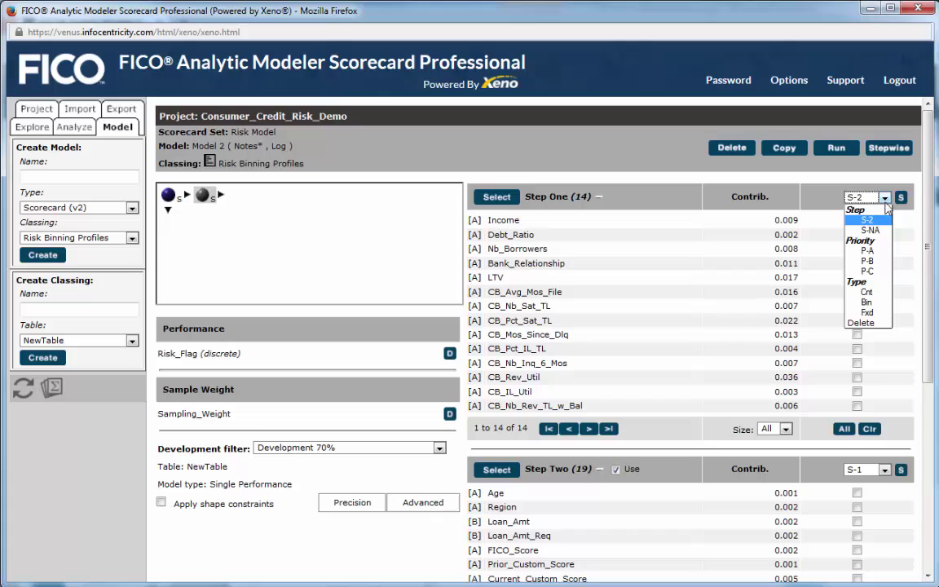
pyautogui.click(869, 292)
pyautogui.click(901, 197)
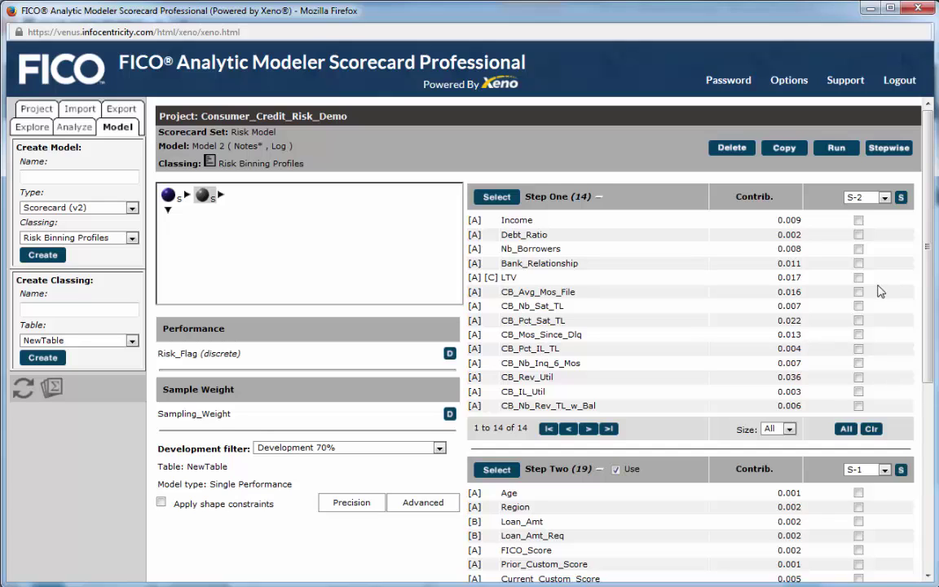
pyautogui.click(538, 264)
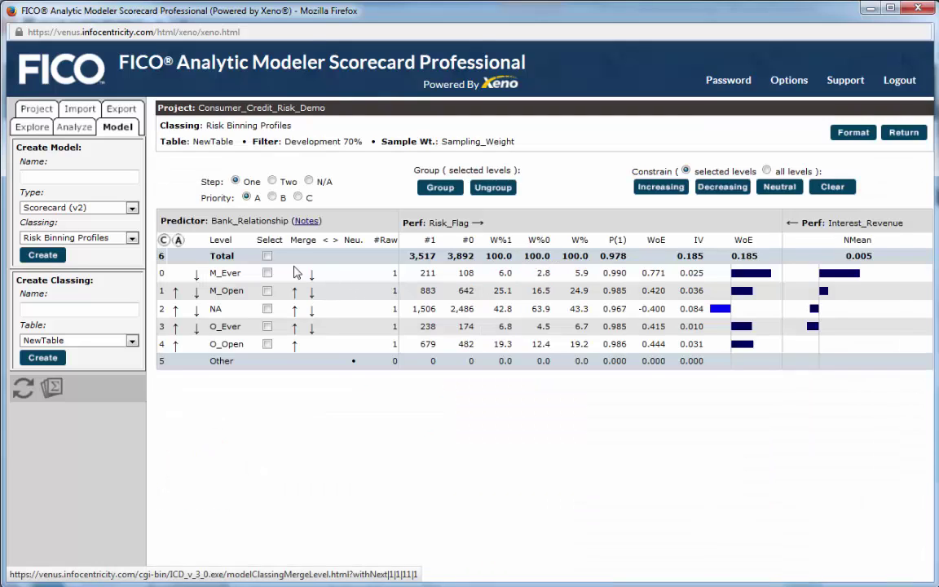
# Group Bank_Relationship's four non-NA levels into one bin labelled 'Yes', leaving NA separate
pyautogui.click(267, 255)
pyautogui.click(269, 310)
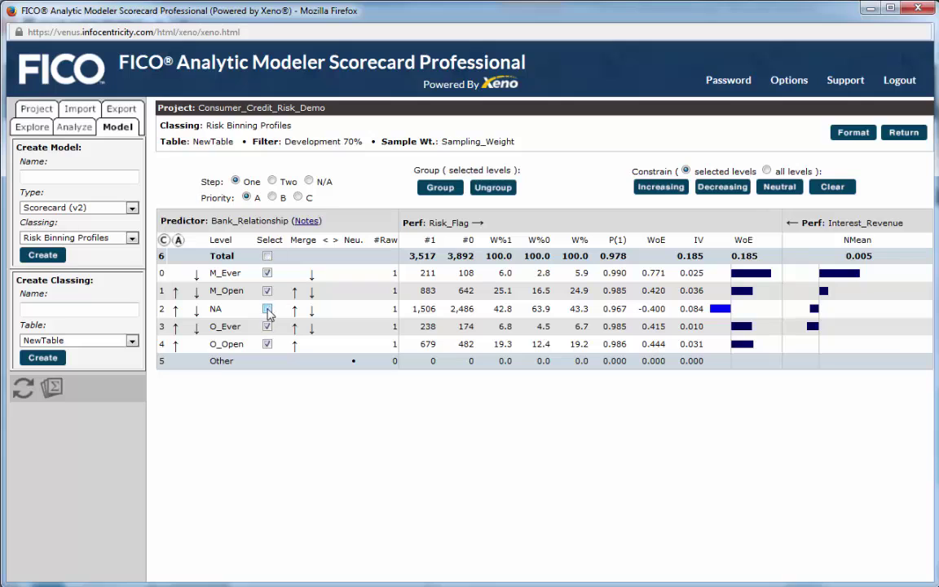
pyautogui.click(440, 187)
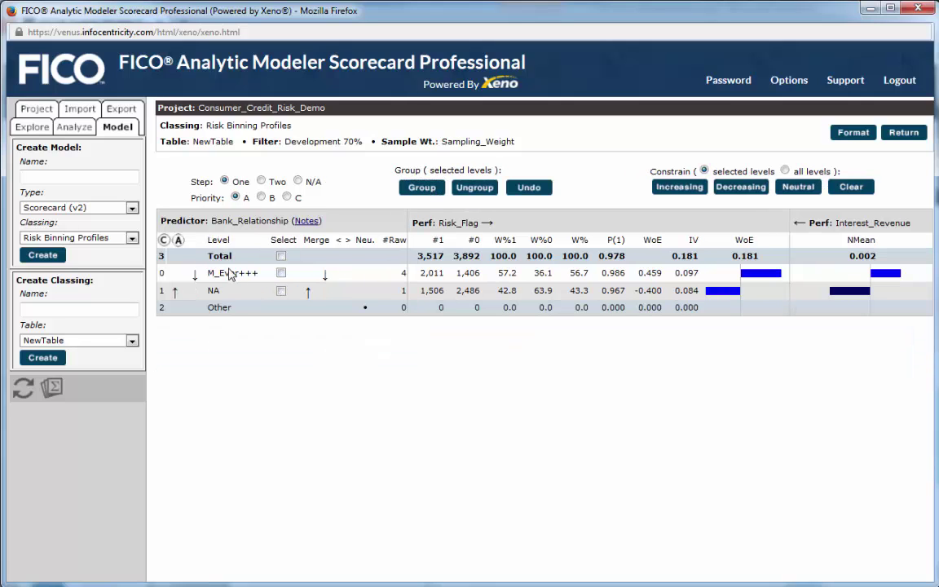
pyautogui.click(230, 274)
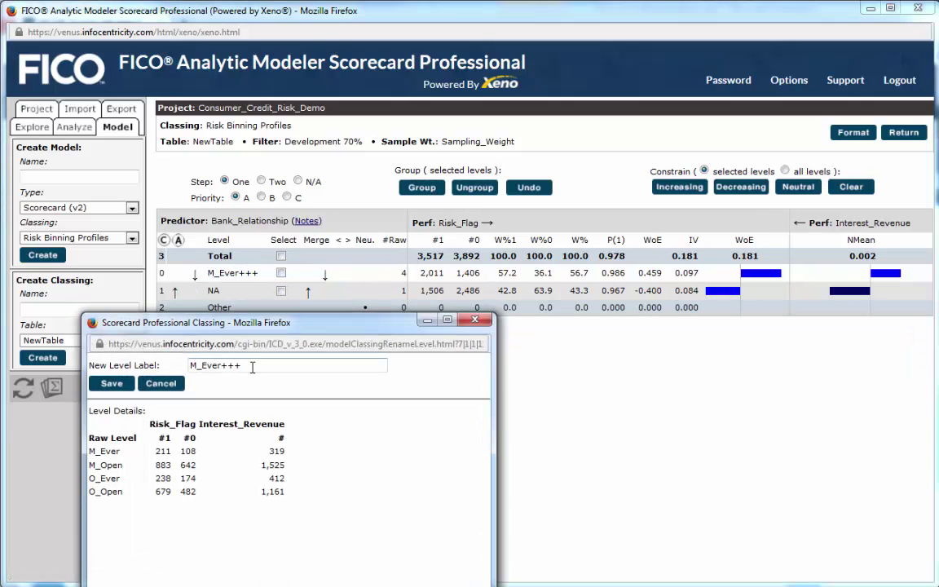
pyautogui.moveTo(253, 368); pyautogui.dragTo(153, 367)
pyautogui.write('Y')
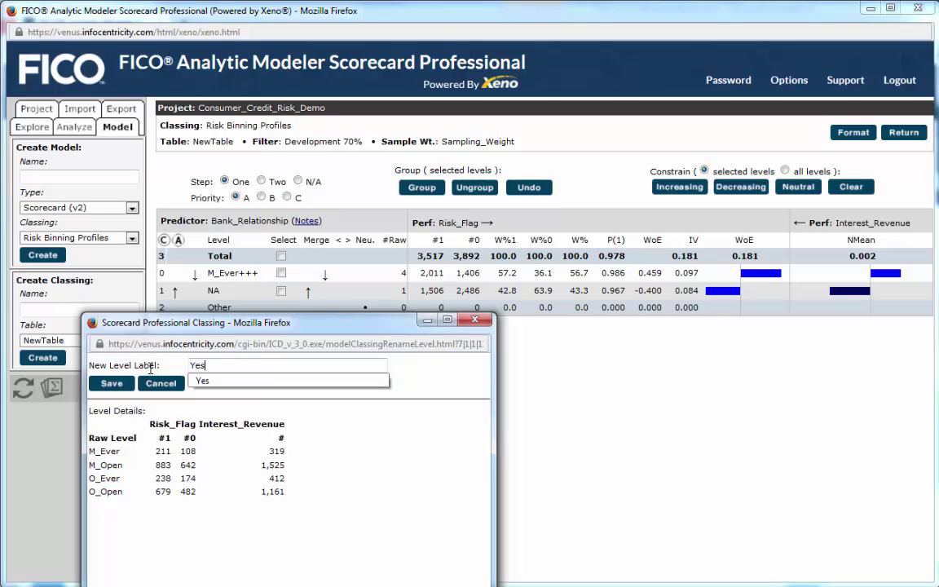
pyautogui.write('es')
pyautogui.click(112, 383)
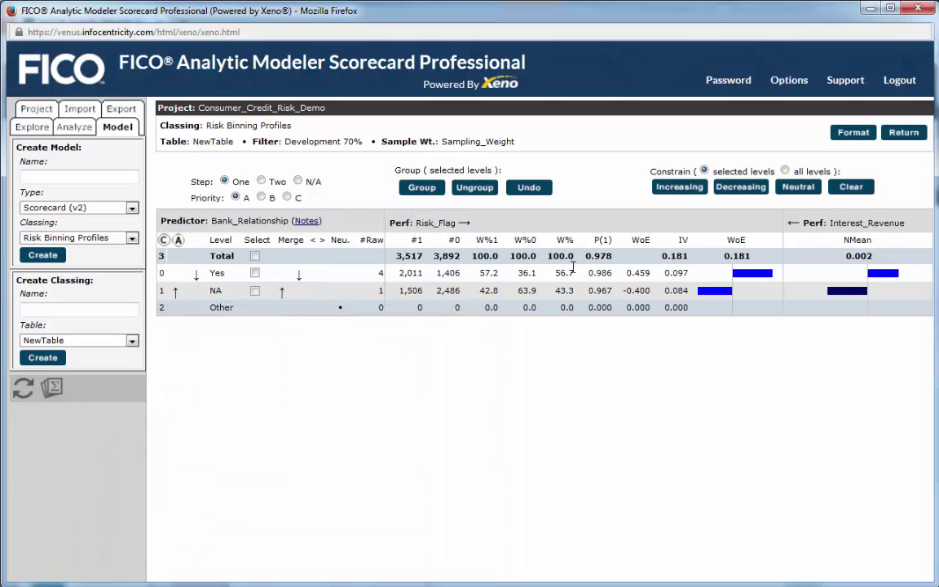
# Rerun the risk model with the new binning and save a 'made changes' note
pyautogui.click(903, 133)
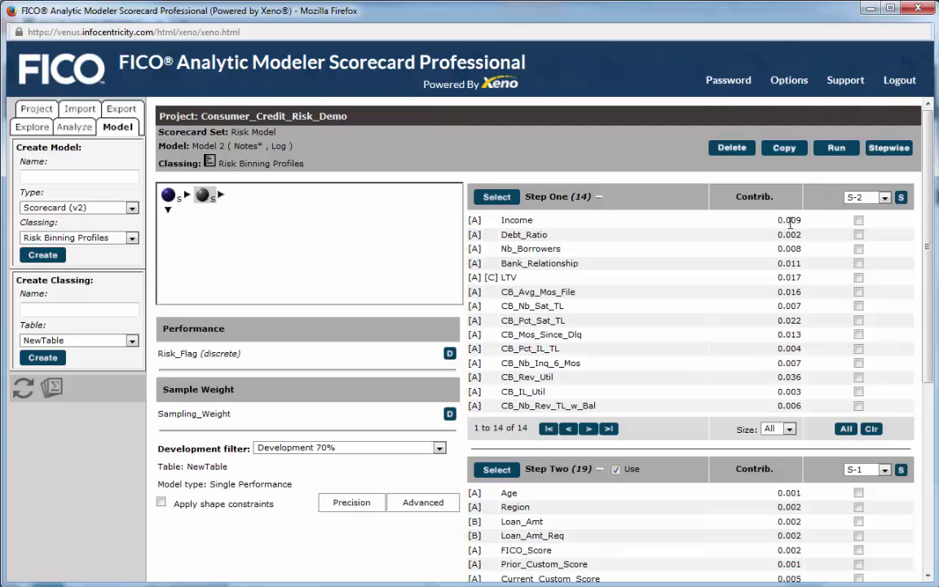
pyautogui.click(834, 148)
pyautogui.click(243, 149)
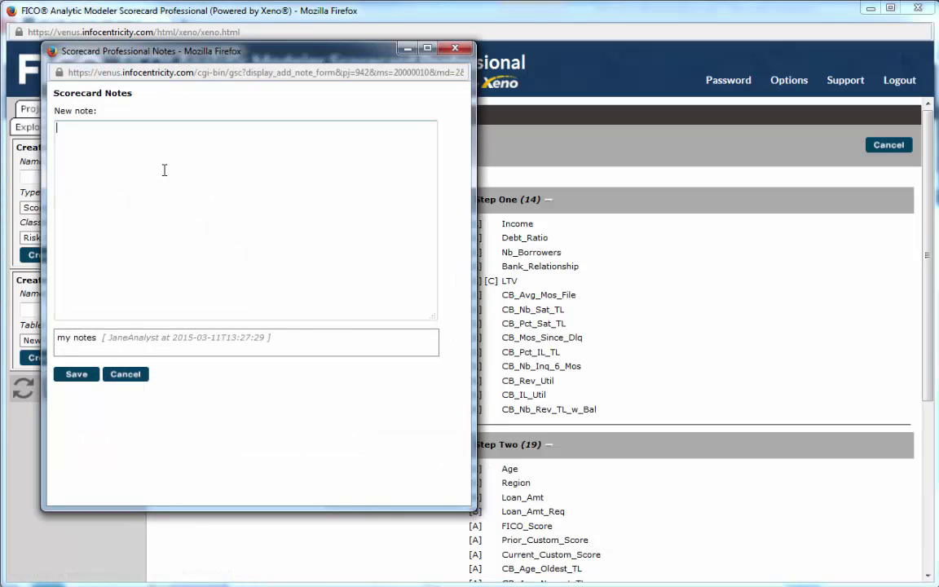
pyautogui.write('made changes')
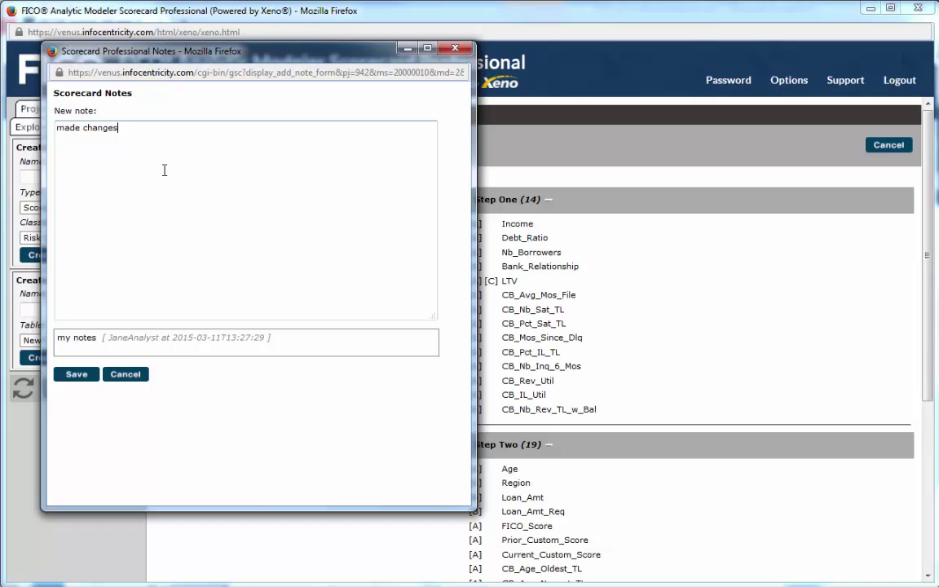
pyautogui.click(72, 376)
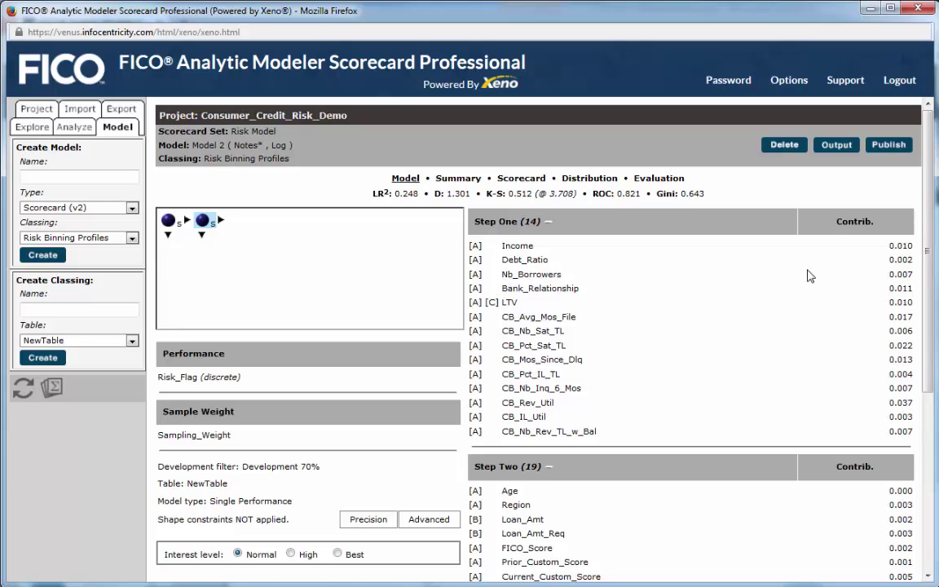
# Set the interest level to Best and rename Model 2 to 'Final Risk Model'
pyautogui.click(336, 556)
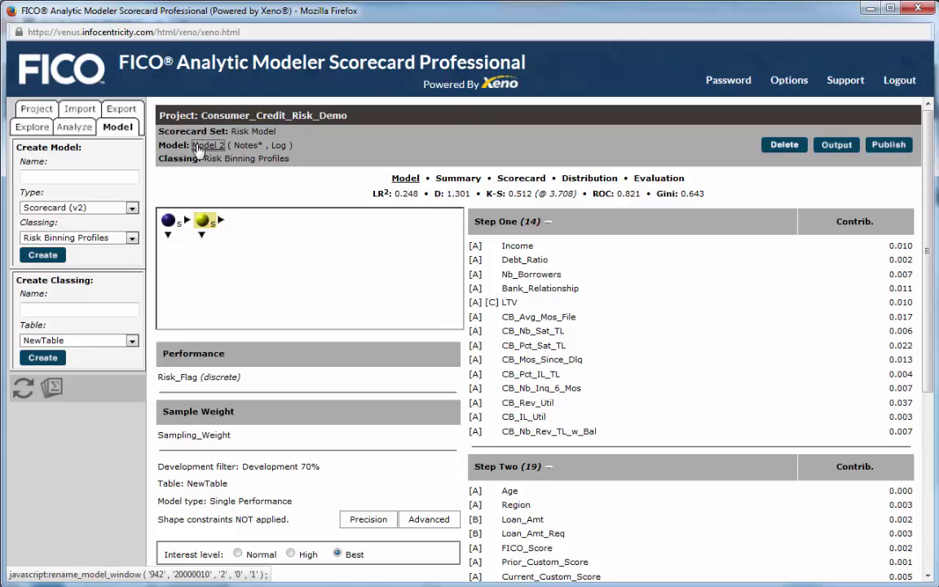
pyautogui.click(196, 148)
pyautogui.write('Final Risk Model')
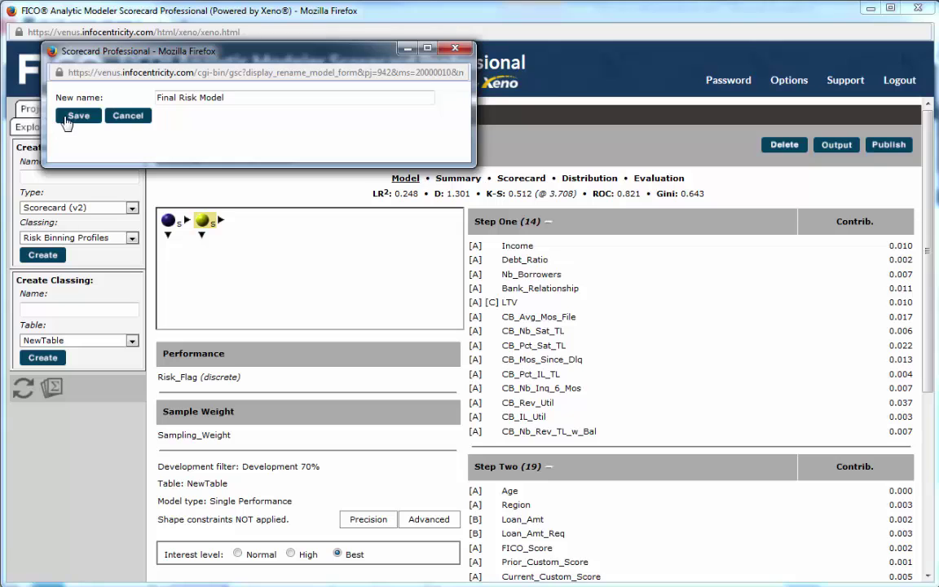
pyautogui.click(79, 116)
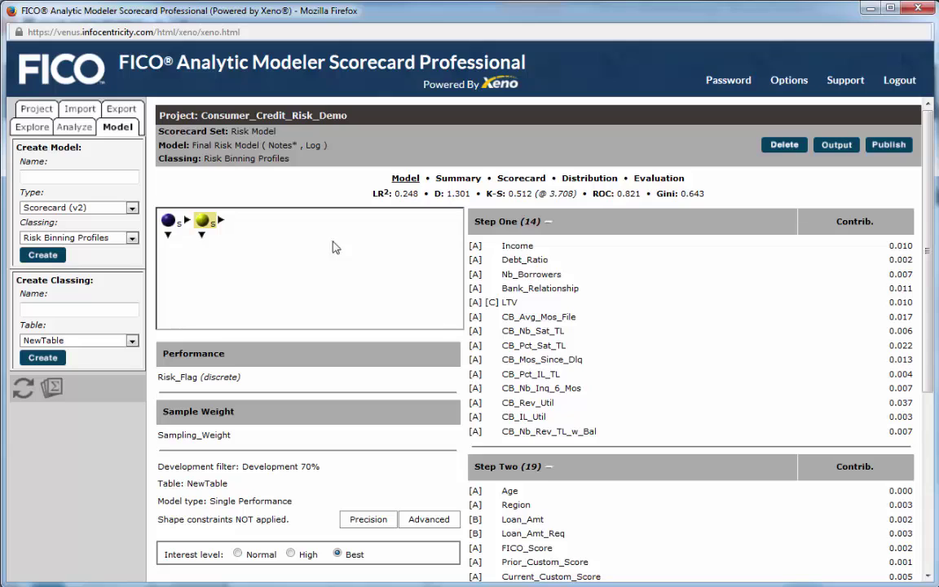
# Create a Combination Performance child model from Final Risk Model
pyautogui.click(202, 238)
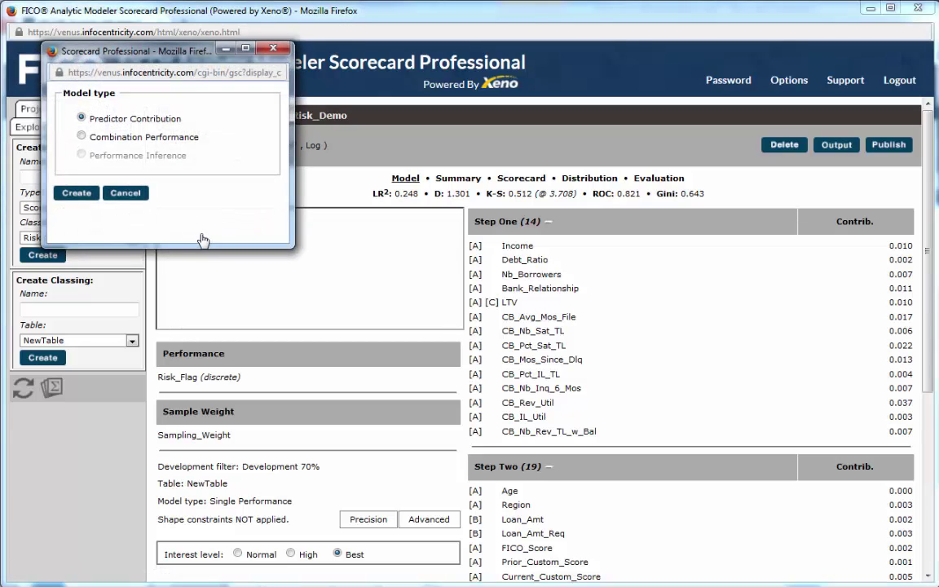
pyautogui.moveTo(146, 51); pyautogui.dragTo(358, 198)
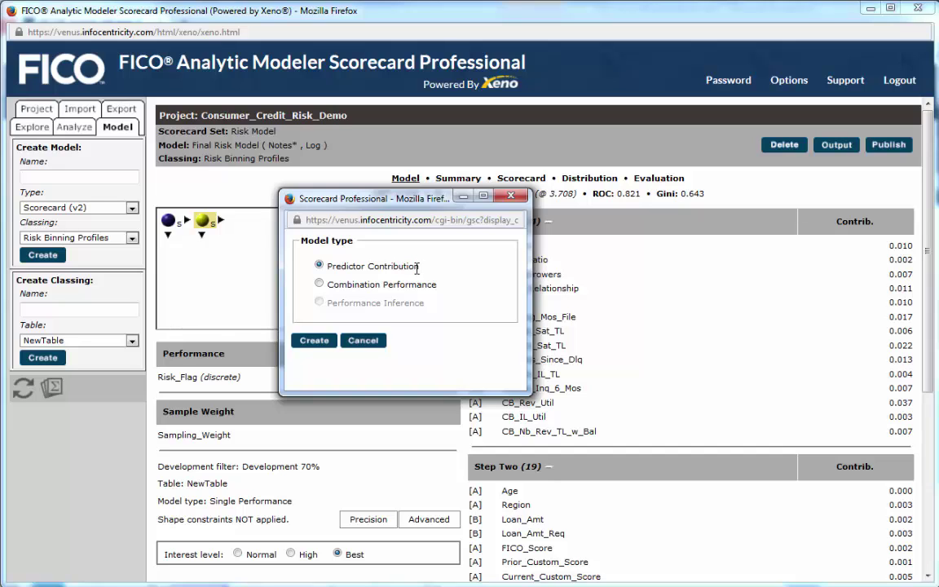
pyautogui.click(319, 285)
pyautogui.click(313, 340)
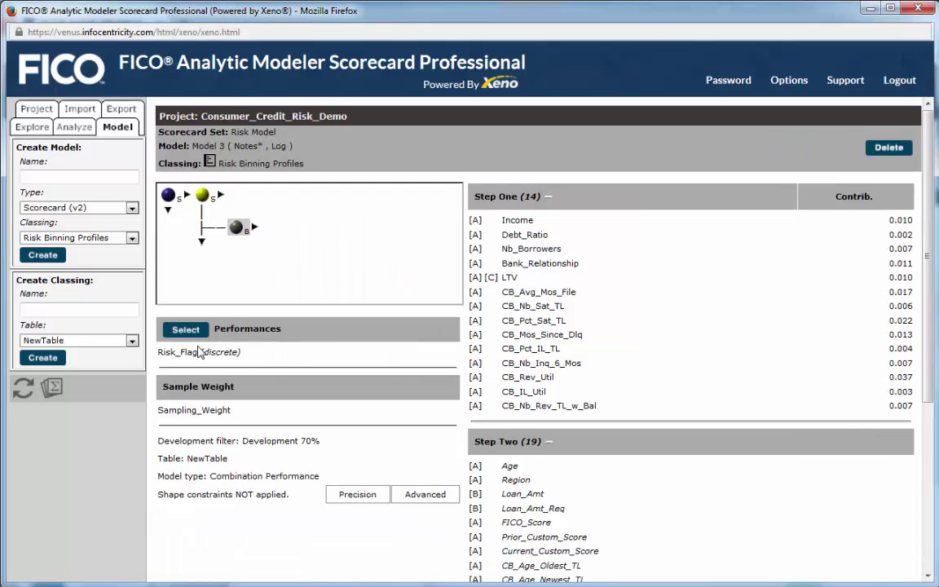
# Add Interest_Revenue as a second performance with combination factor 0.1 and run the model
pyautogui.click(184, 329)
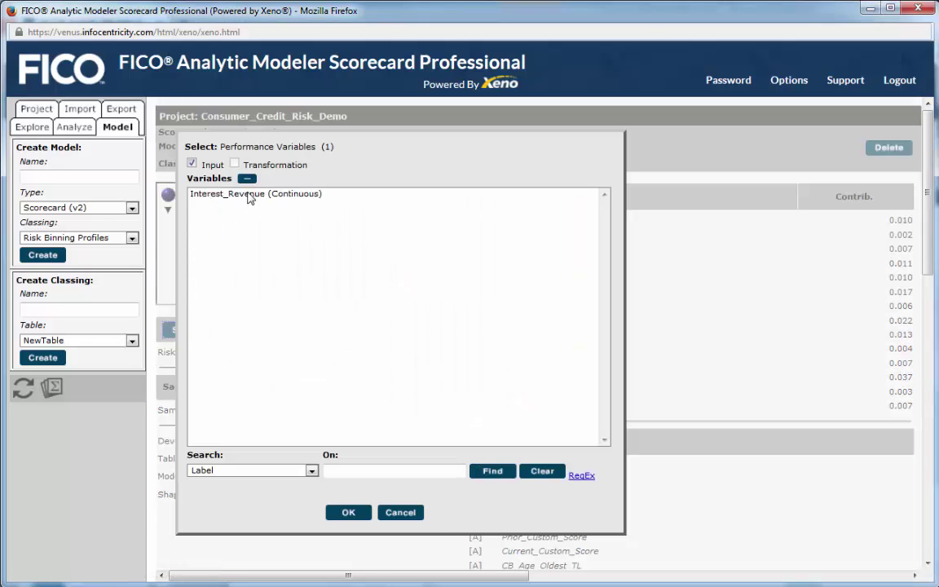
pyautogui.click(249, 195)
pyautogui.click(345, 512)
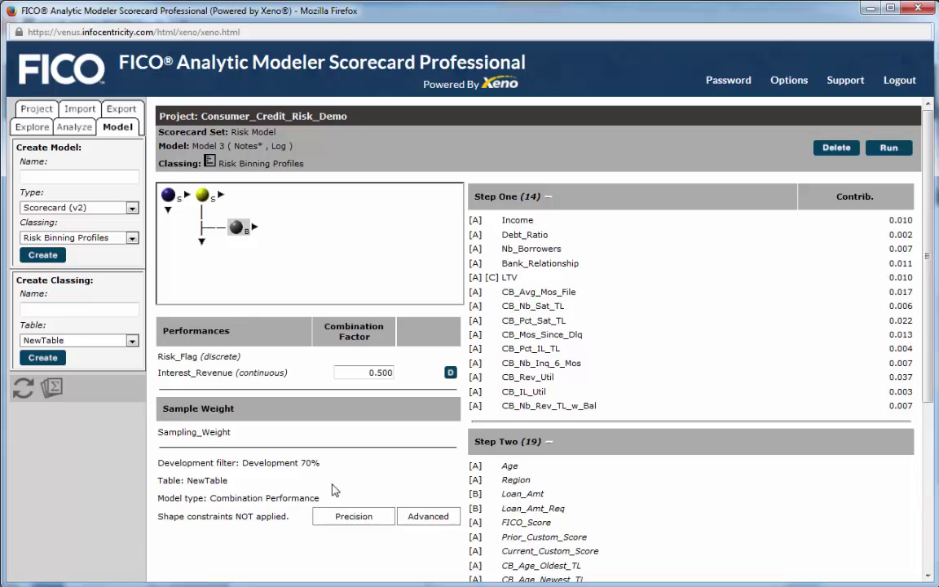
pyautogui.doubleClick(382, 373)
pyautogui.write('0.1')
pyautogui.click(858, 162)
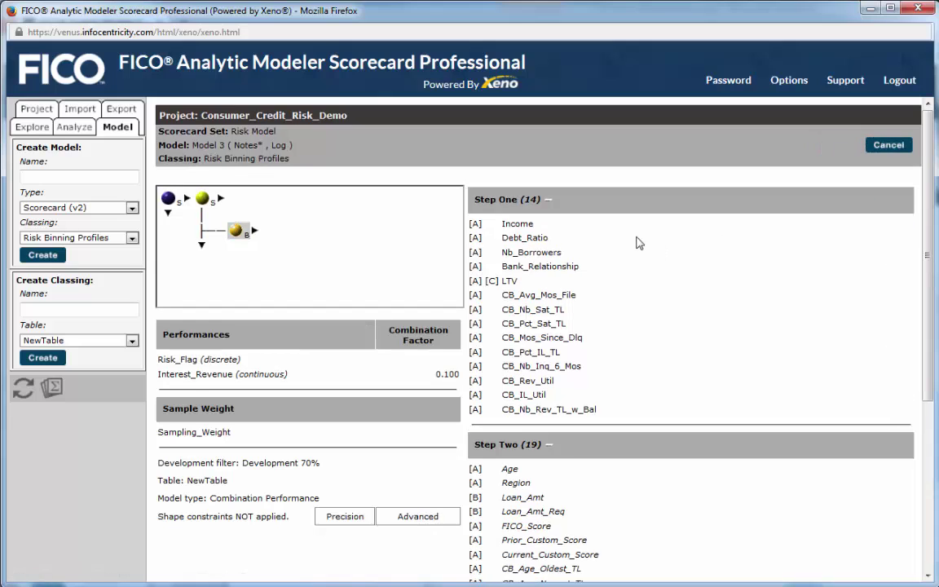
# Rename Model 3 to 'Revenue-tuned risk model'
pyautogui.click(197, 145)
pyautogui.moveTo(220, 97); pyautogui.dragTo(96, 95)
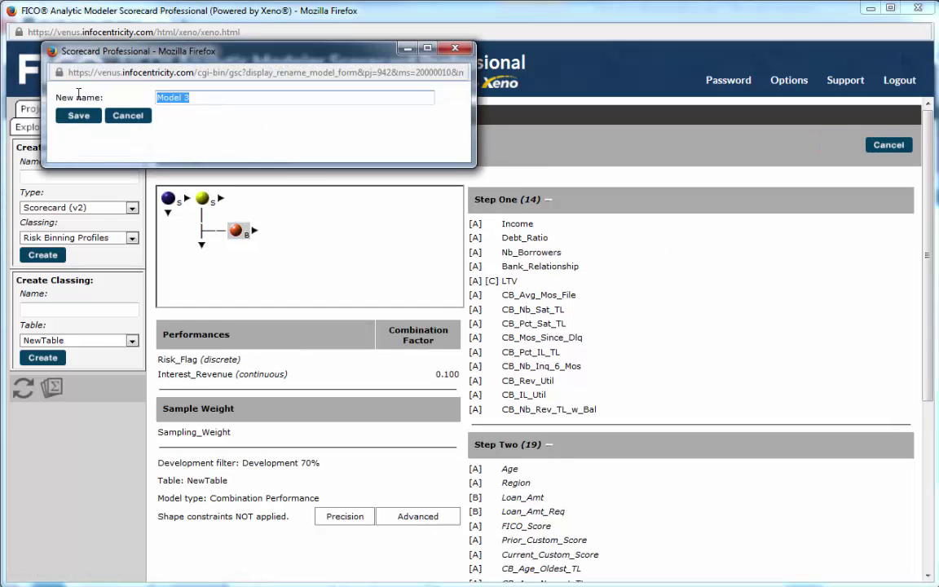
pyautogui.write('Revenue-t')
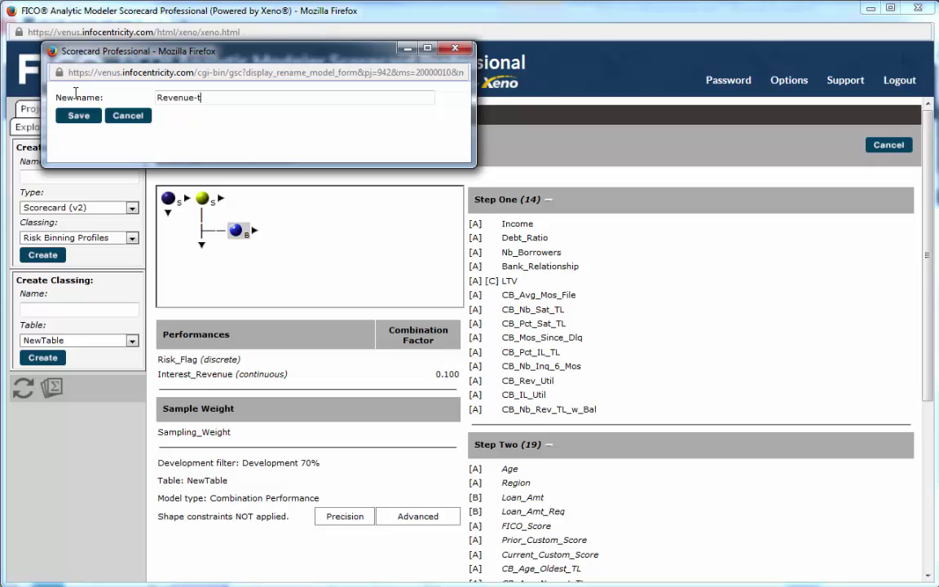
pyautogui.write('uned risk model')
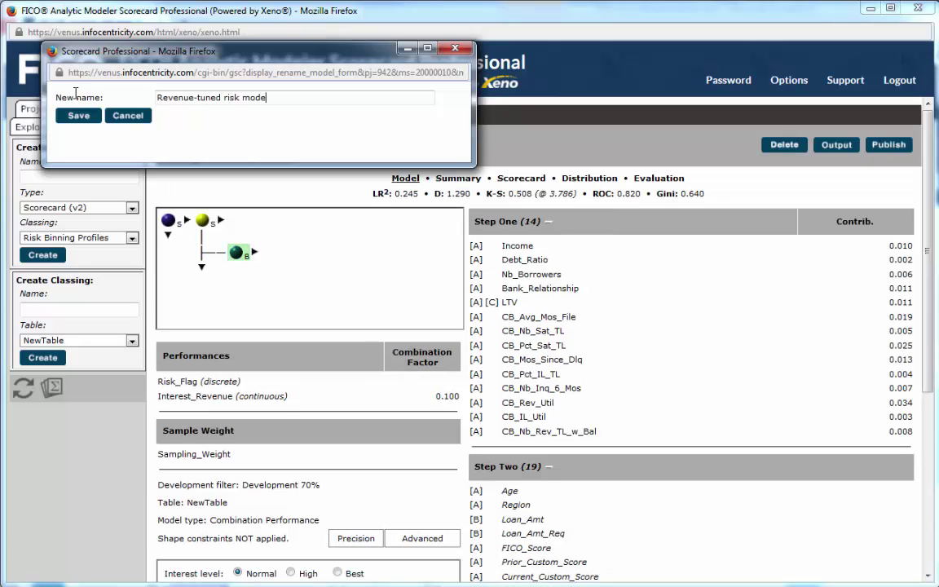
pyautogui.click(79, 115)
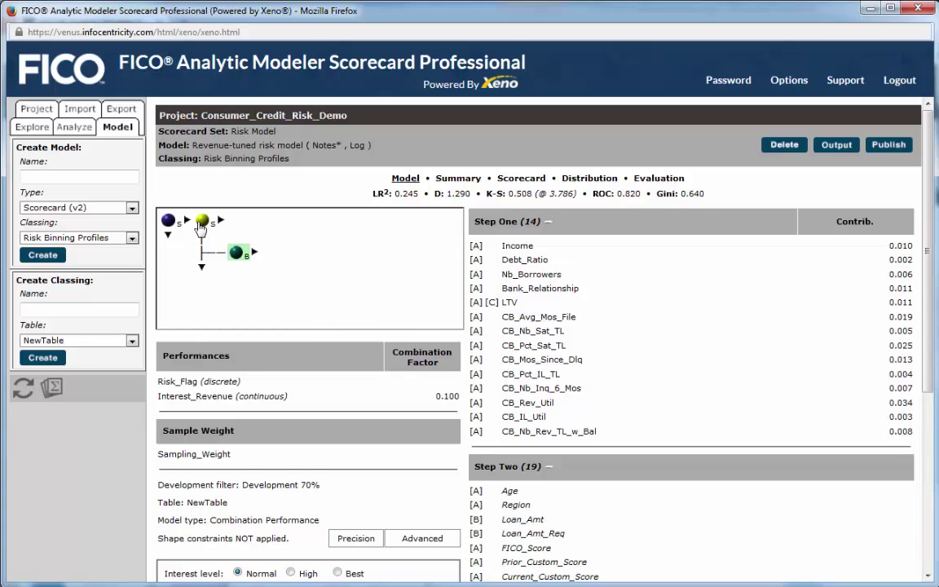
# Compare Final Risk Model with Revenue-tuned risk model on ROC and revenue lift, then publish the revenue-tuned model
pyautogui.moveTo(201, 226)
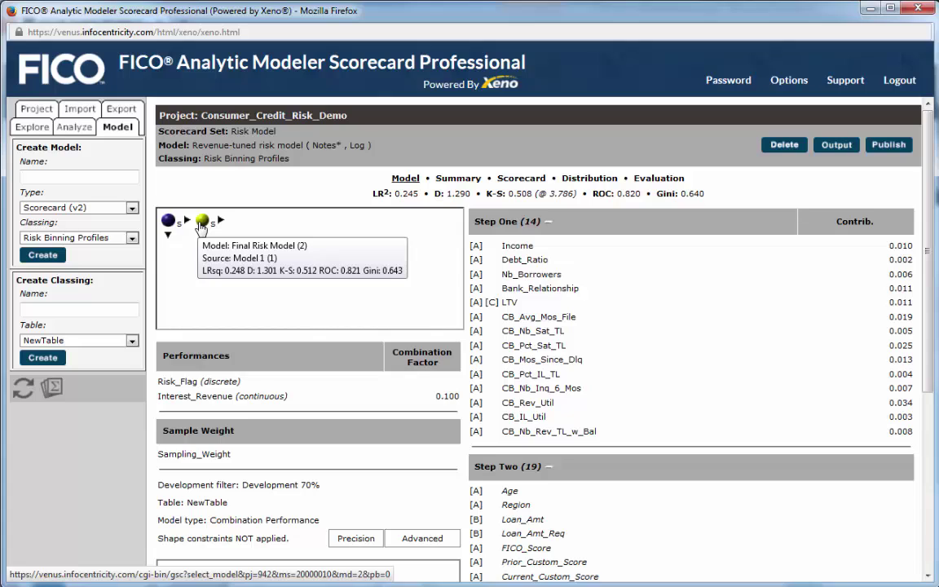
pyautogui.click(201, 225)
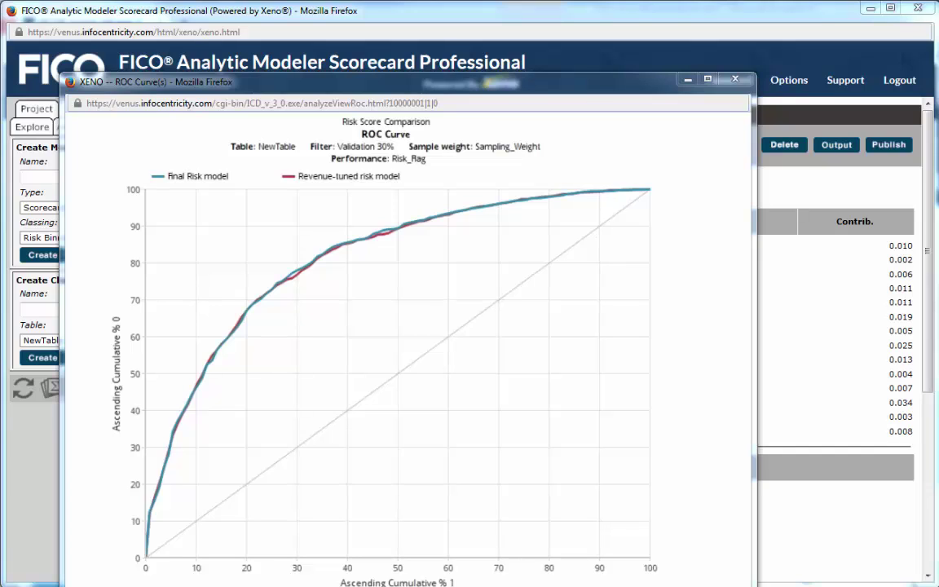
pyautogui.click(686, 80)
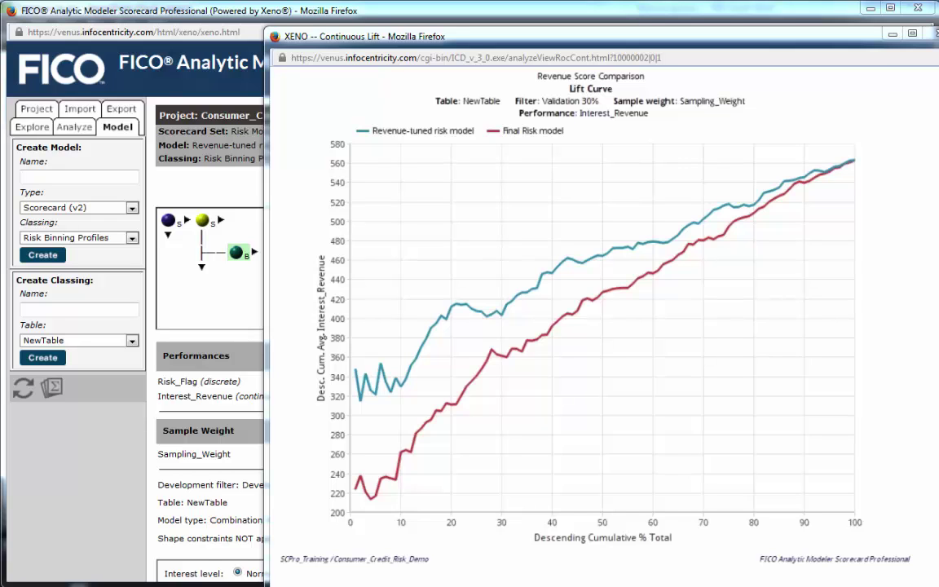
pyautogui.hotkey('ctrl', 'w')
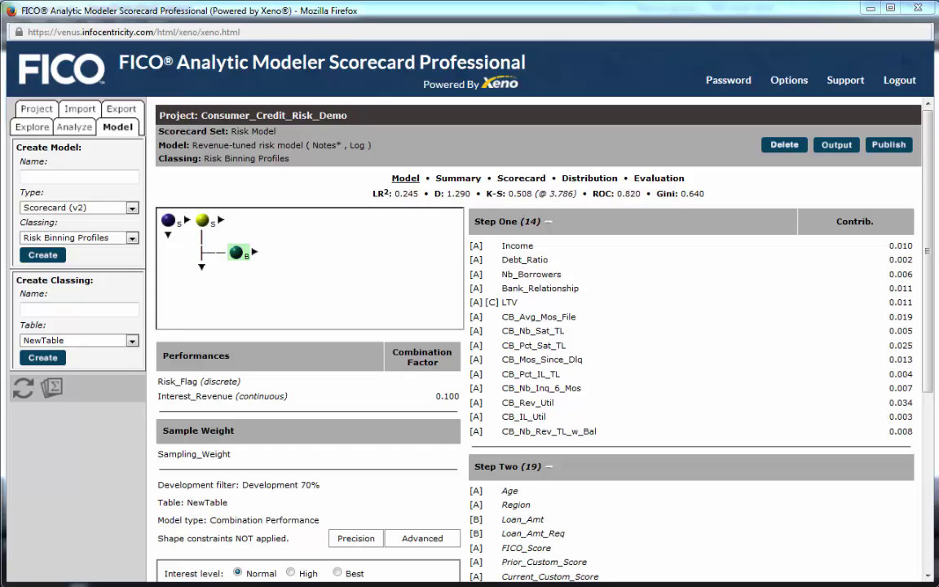
pyautogui.click(888, 144)
pyautogui.click(453, 269)
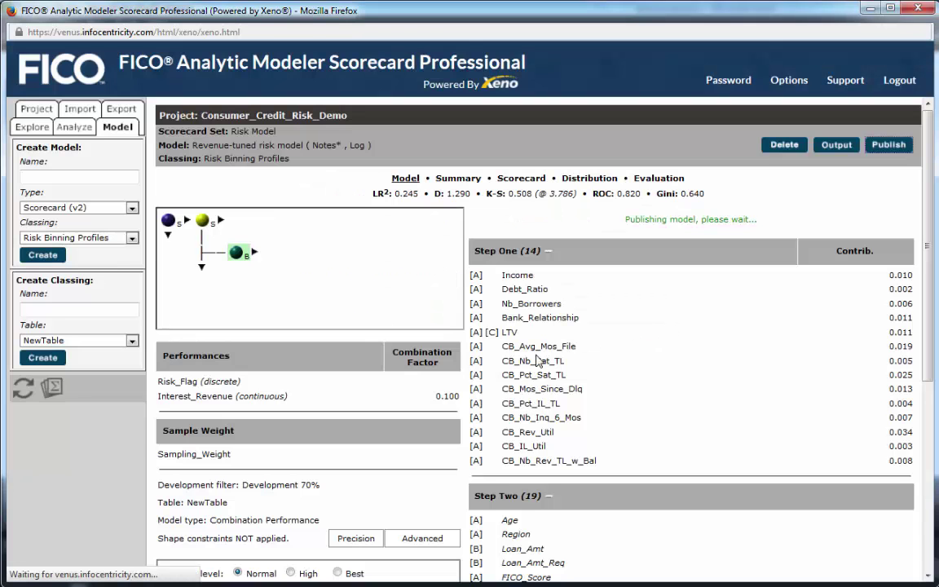